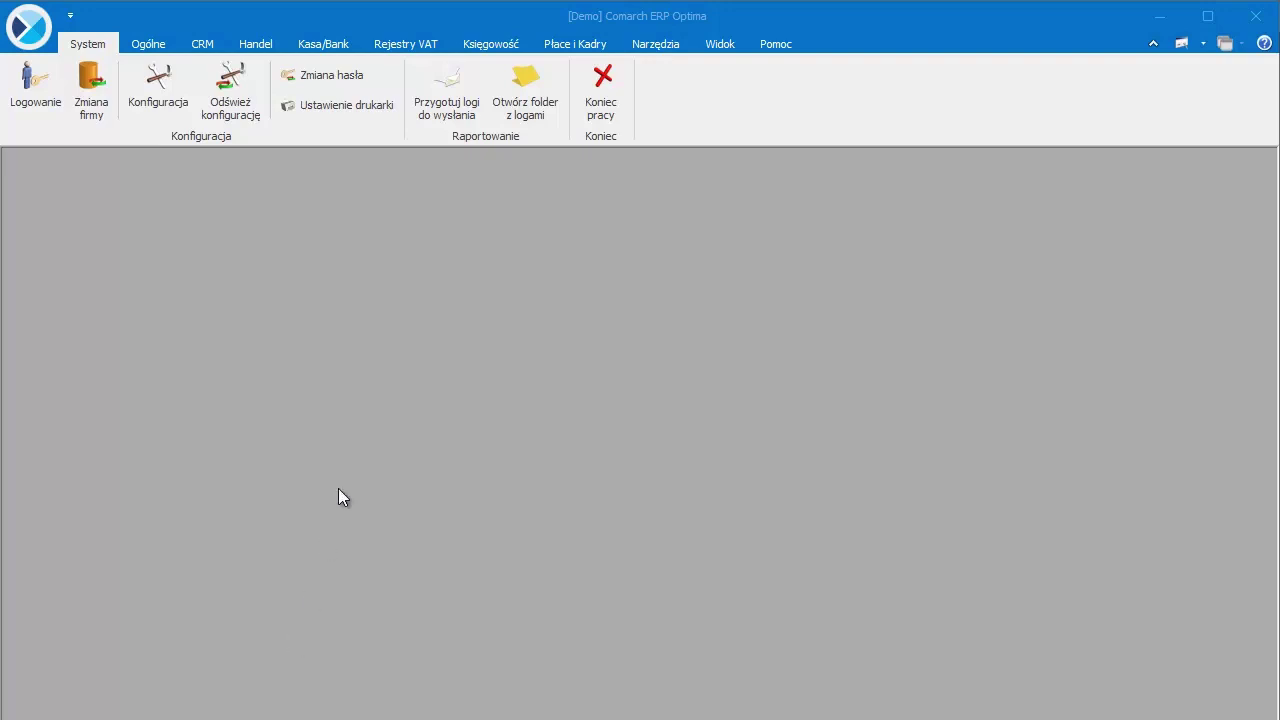
# Open the list of settlements (Rozrachunki) in accounting and filter the unsettled entries by account 201.
pyautogui.click(490, 44)
pyautogui.click(396, 108)
pyautogui.click(395, 134)
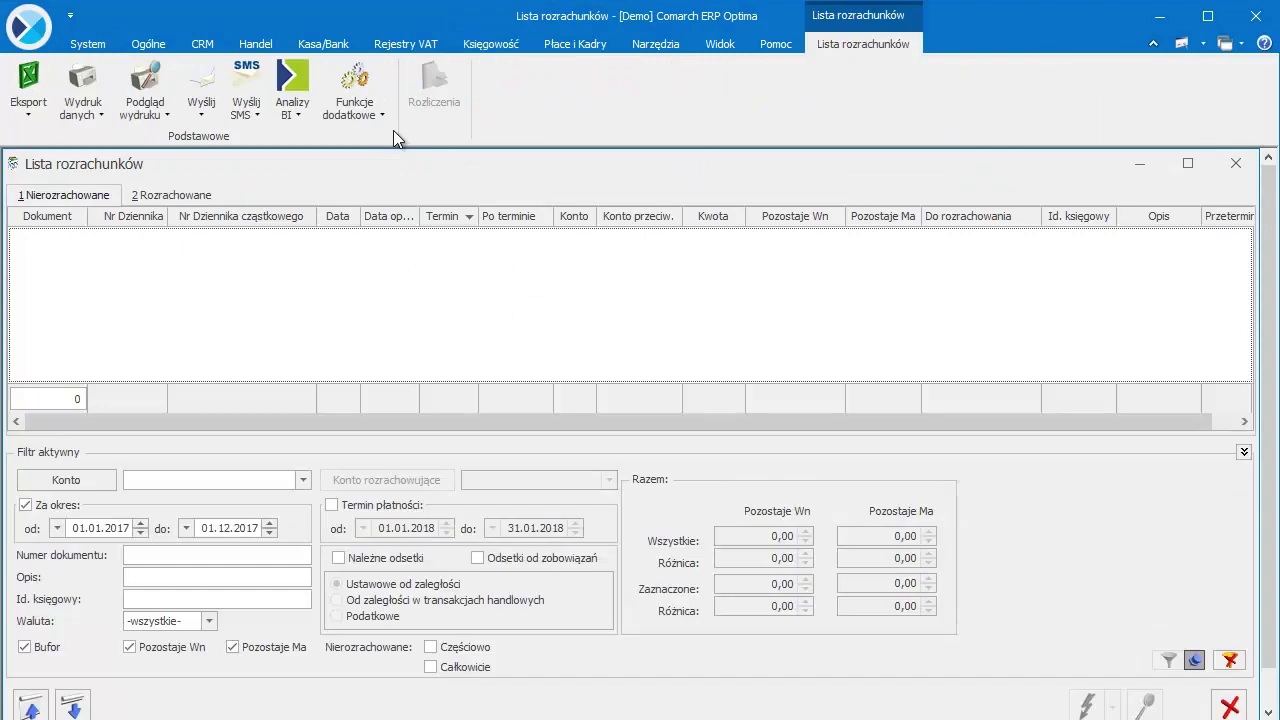
pyautogui.click(302, 480)
pyautogui.click(298, 500)
# Set the offsetting settlement account to 202 and the end date of the period to 31.12.2017.
pyautogui.click(474, 482)
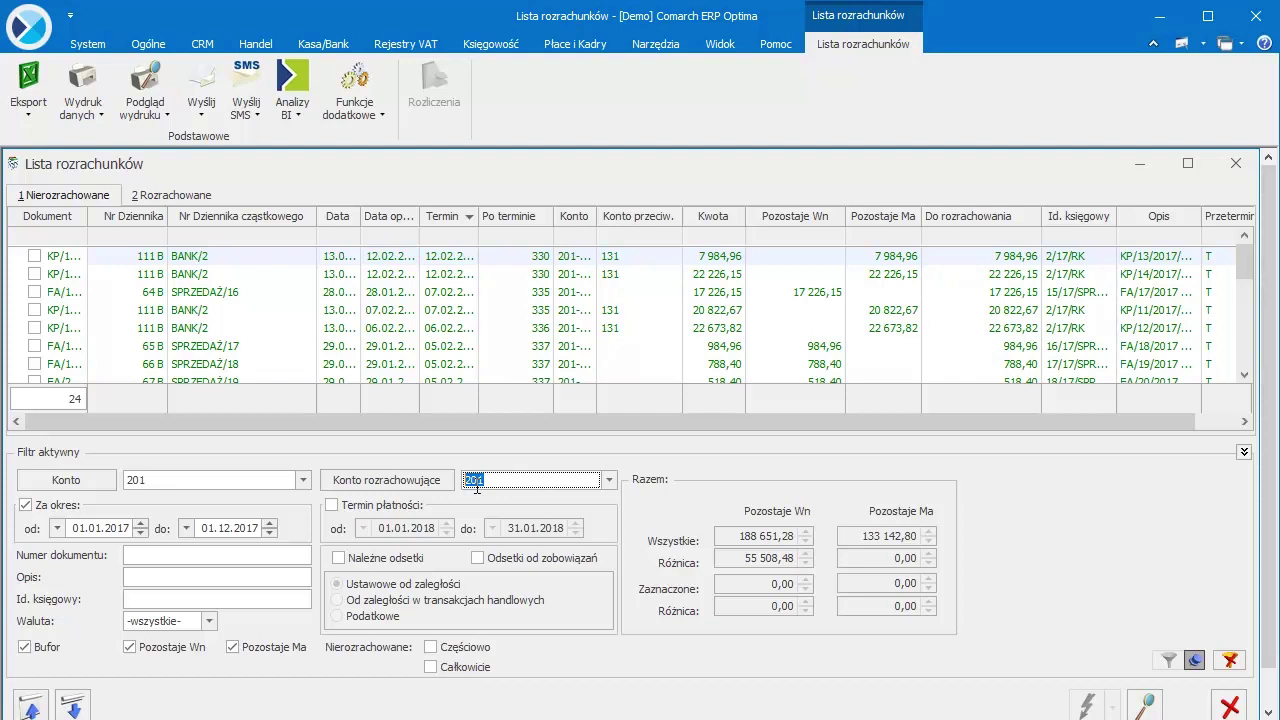
pyautogui.press('BackSpace')
pyautogui.write('201')
pyautogui.press('Return')
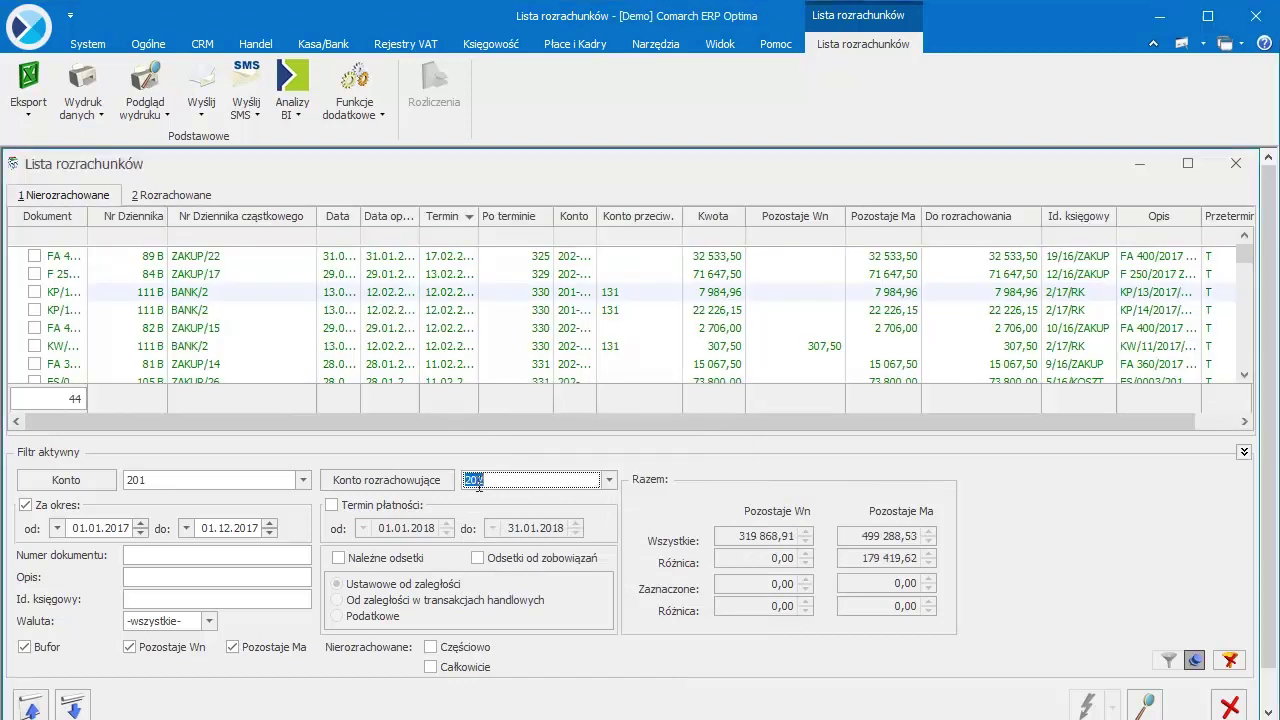
pyautogui.click(211, 529)
pyautogui.write('31')
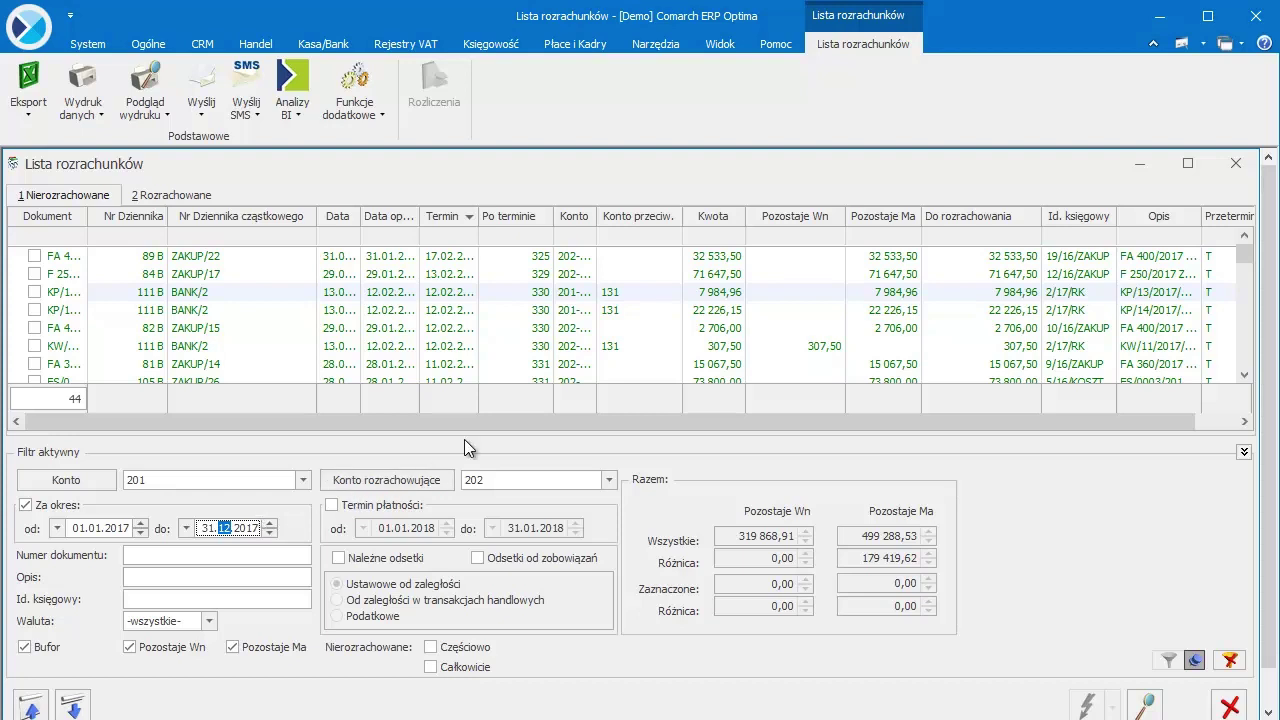
pyautogui.click(951, 292)
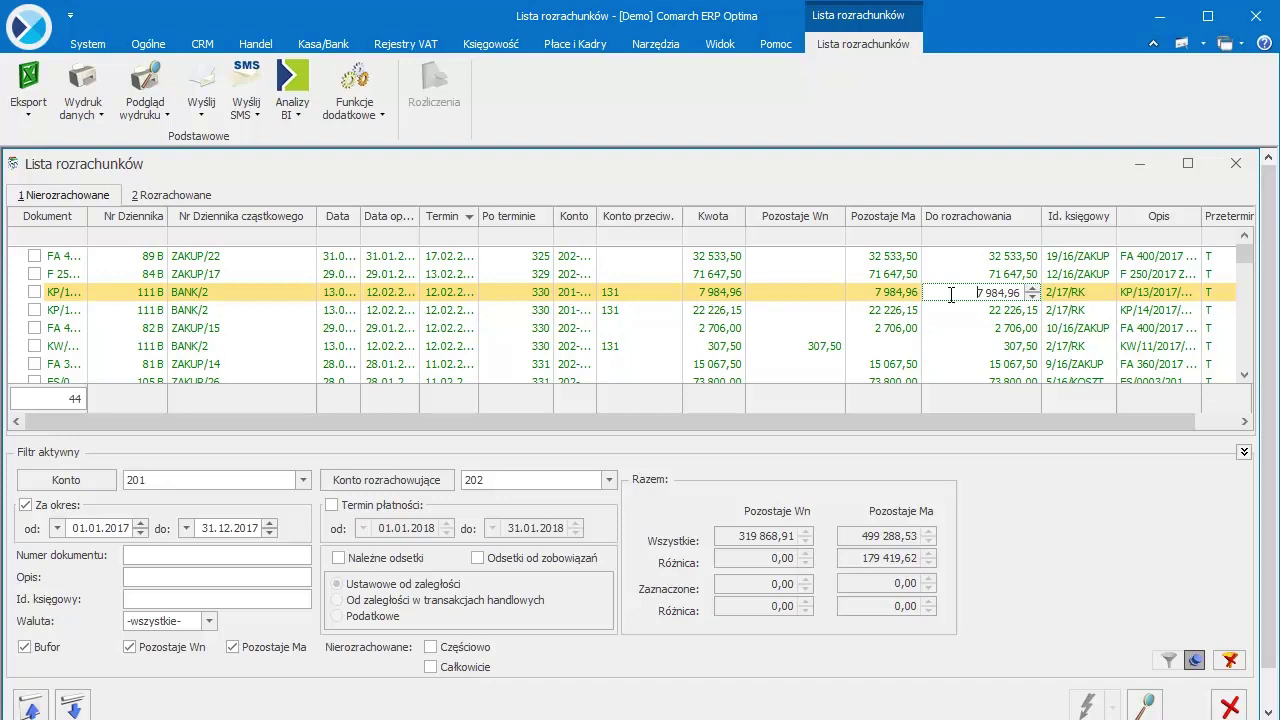
# Turn on due interest (Należne odsetki) and examine the Odsetki column down to the last entries.
pyautogui.click(350, 562)
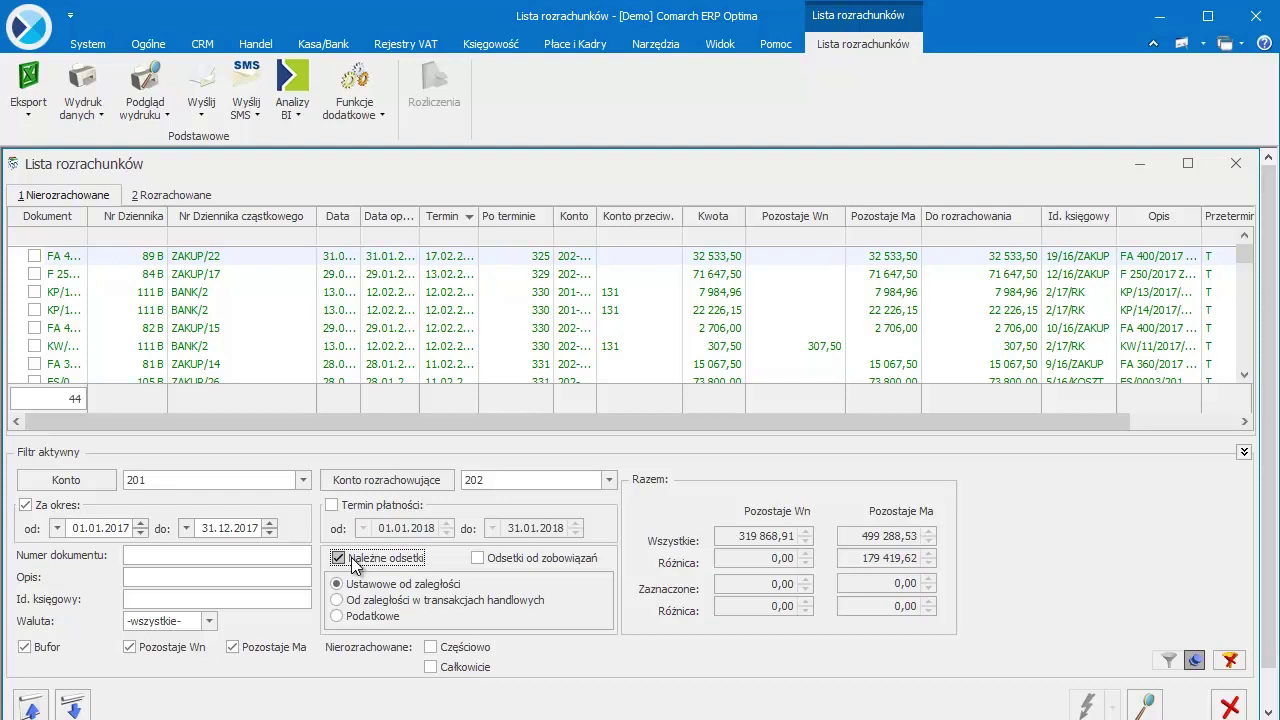
pyautogui.moveTo(570, 421); pyautogui.dragTo(761, 427)
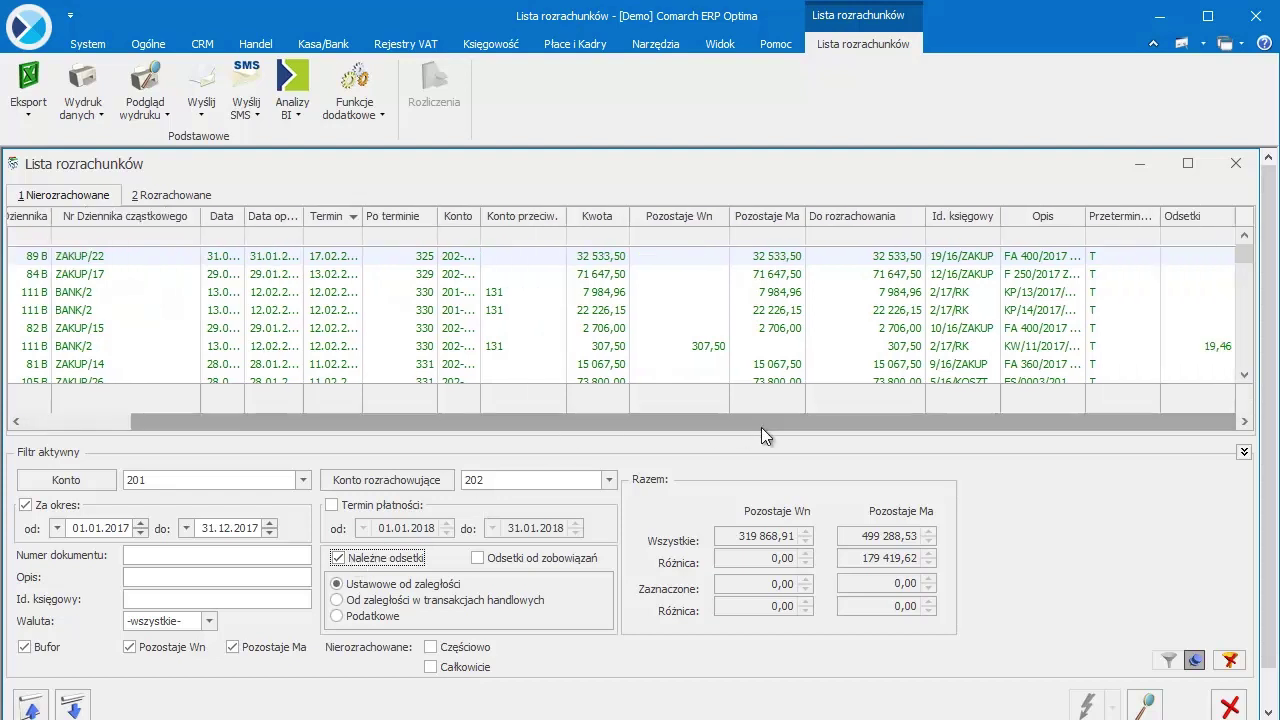
pyautogui.moveTo(1247, 262); pyautogui.dragTo(1270, 368)
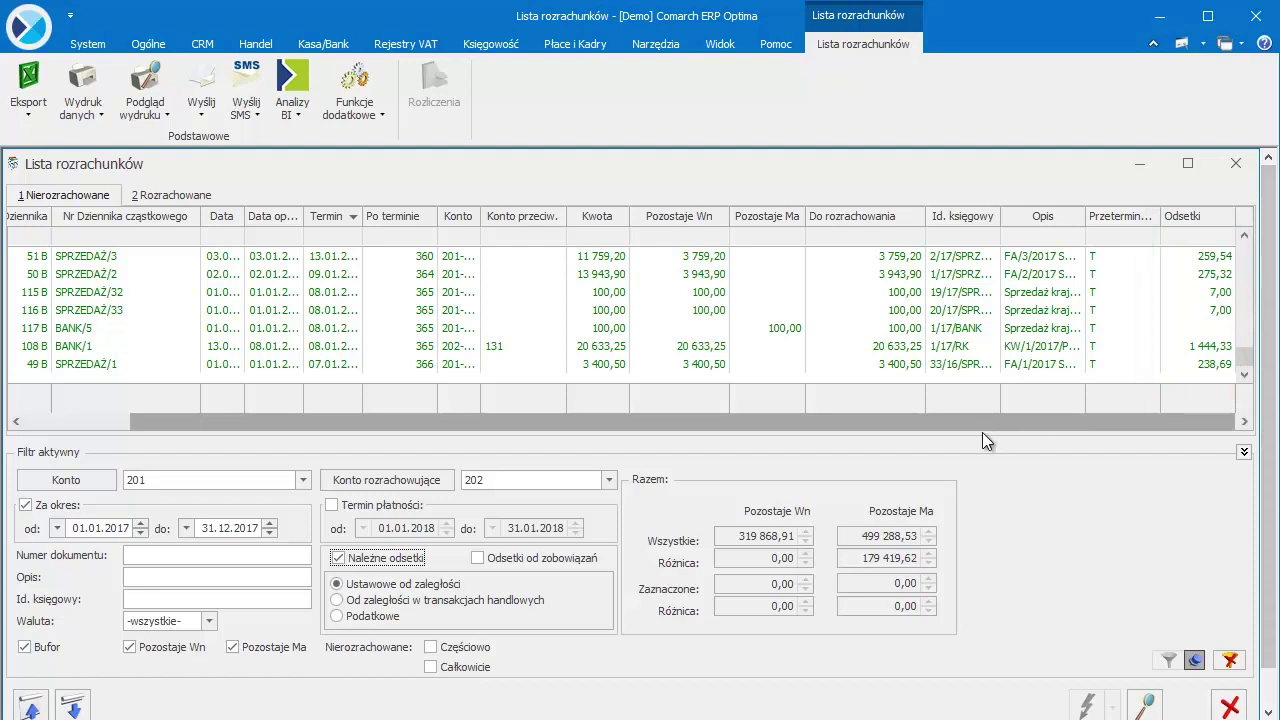
# Replace due interest with interest on liabilities (Odsetki od zobowiązań), examine the Odsetki column and close the settlements list.
pyautogui.click(365, 560)
pyautogui.click(479, 558)
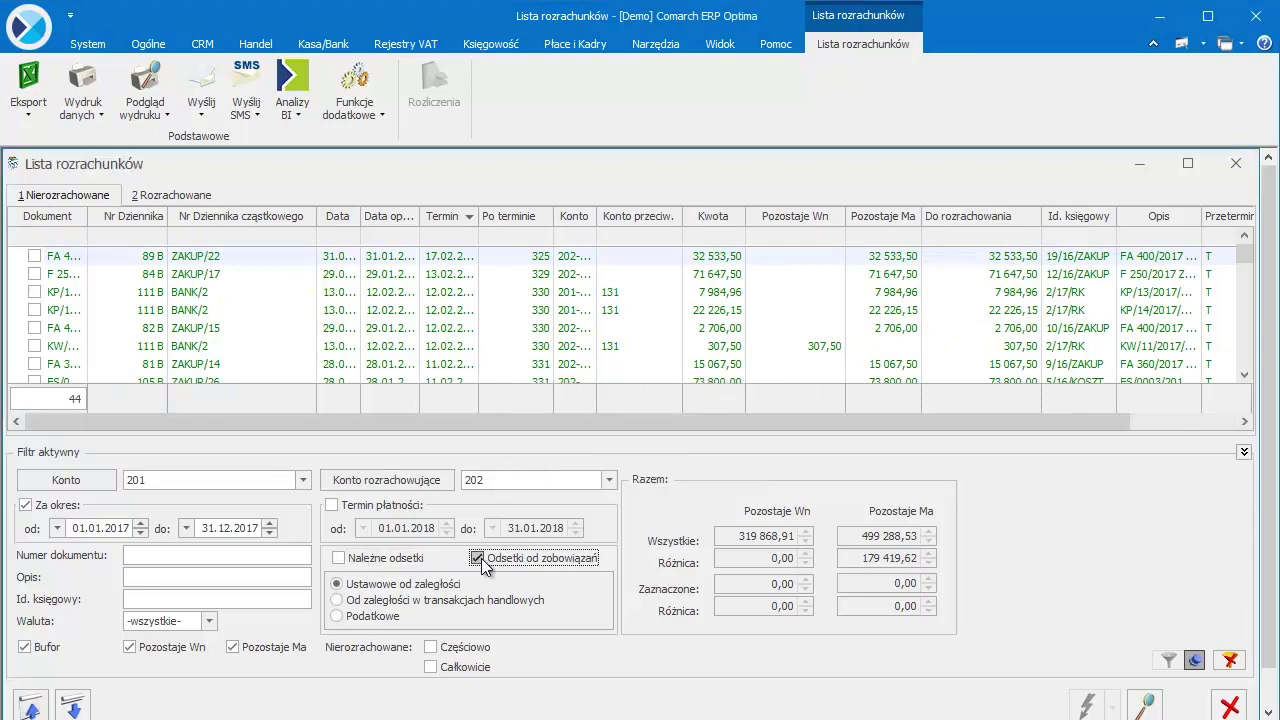
pyautogui.moveTo(729, 424); pyautogui.dragTo(1030, 423)
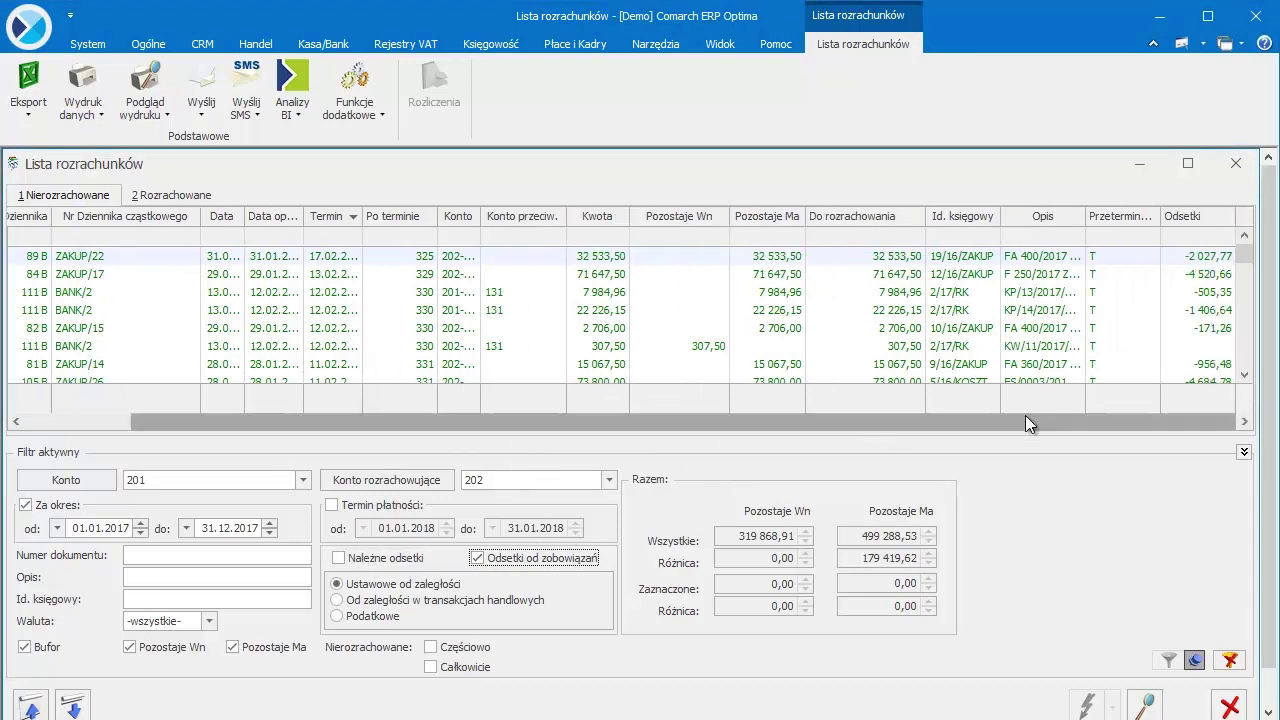
pyautogui.scroll(-1, 1248, 280)
pyautogui.moveTo(1248, 280); pyautogui.dragTo(1254, 370)
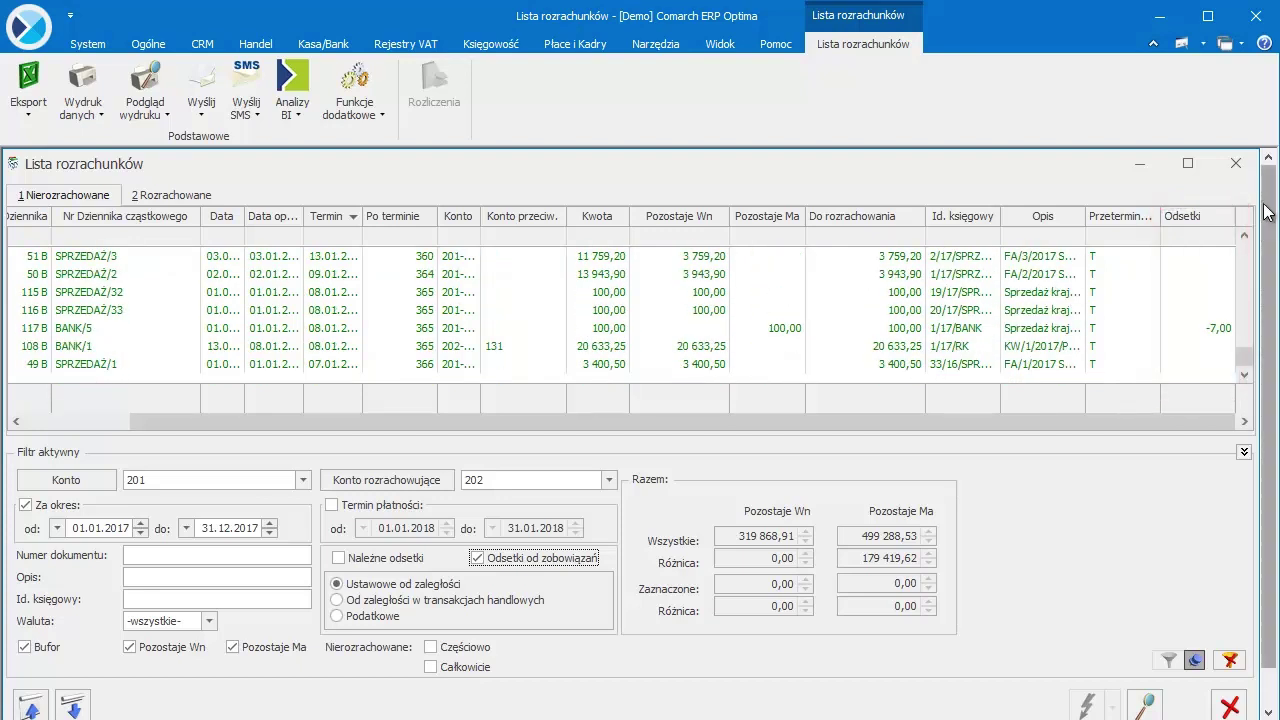
pyautogui.click(1236, 163)
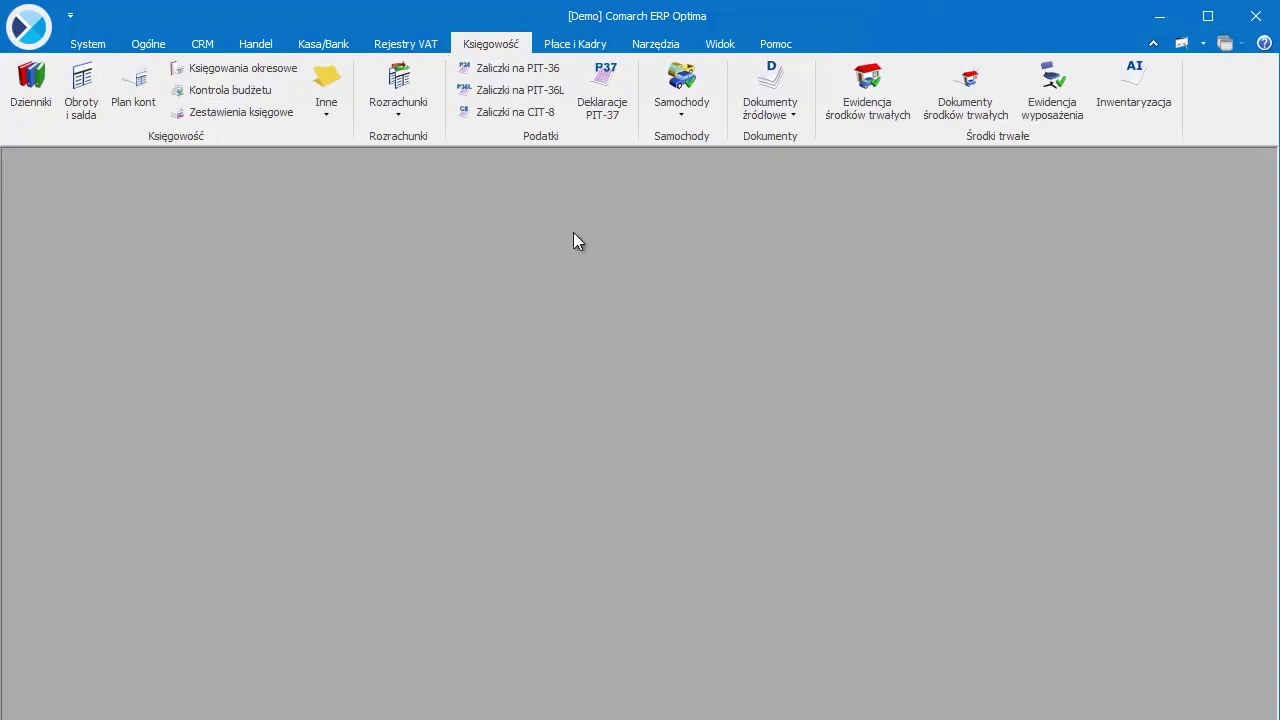
# Open the accounting journals (Dzienniki) and filter the entries by account, from 203 to 203.
pyautogui.click(33, 91)
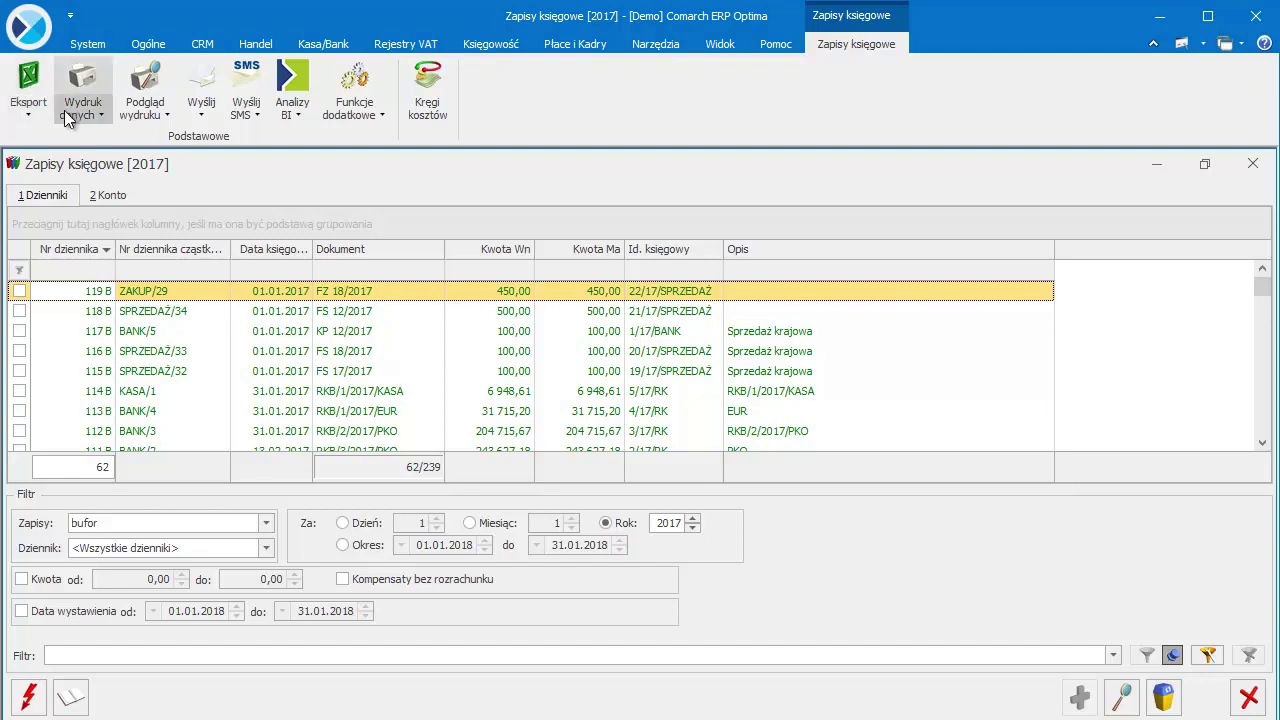
pyautogui.click(110, 195)
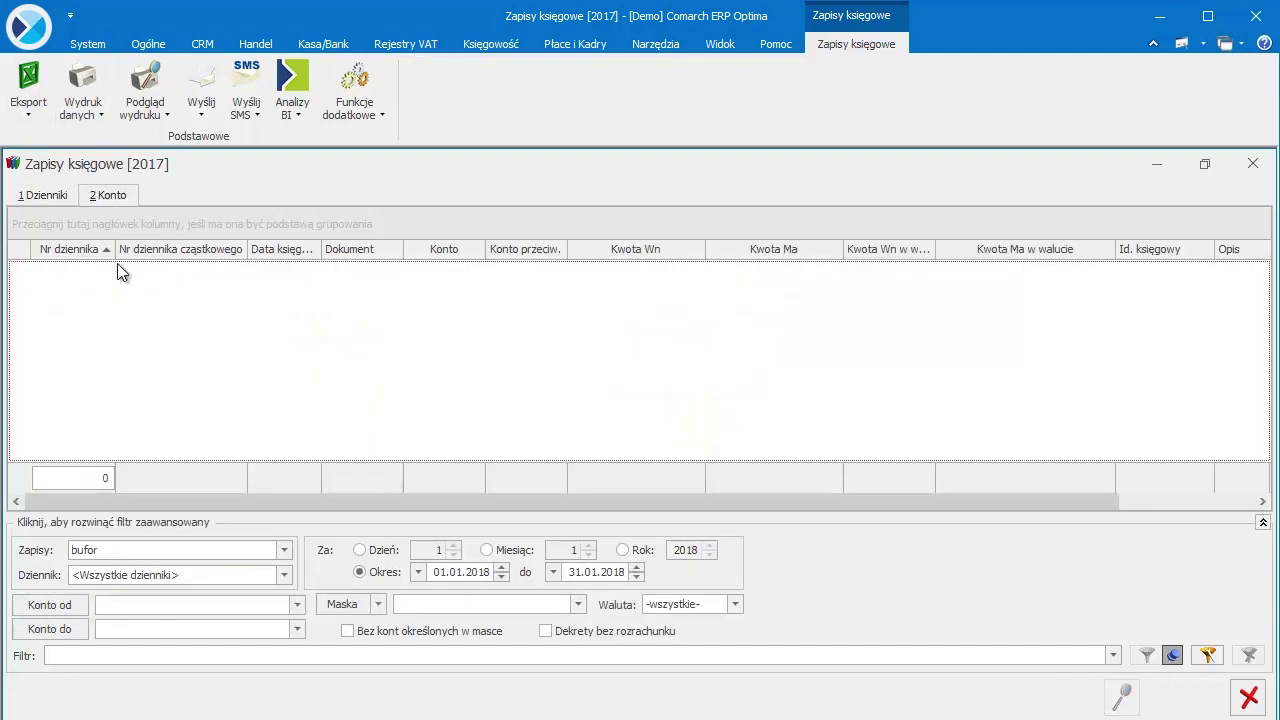
pyautogui.click(158, 604)
pyautogui.write('203')
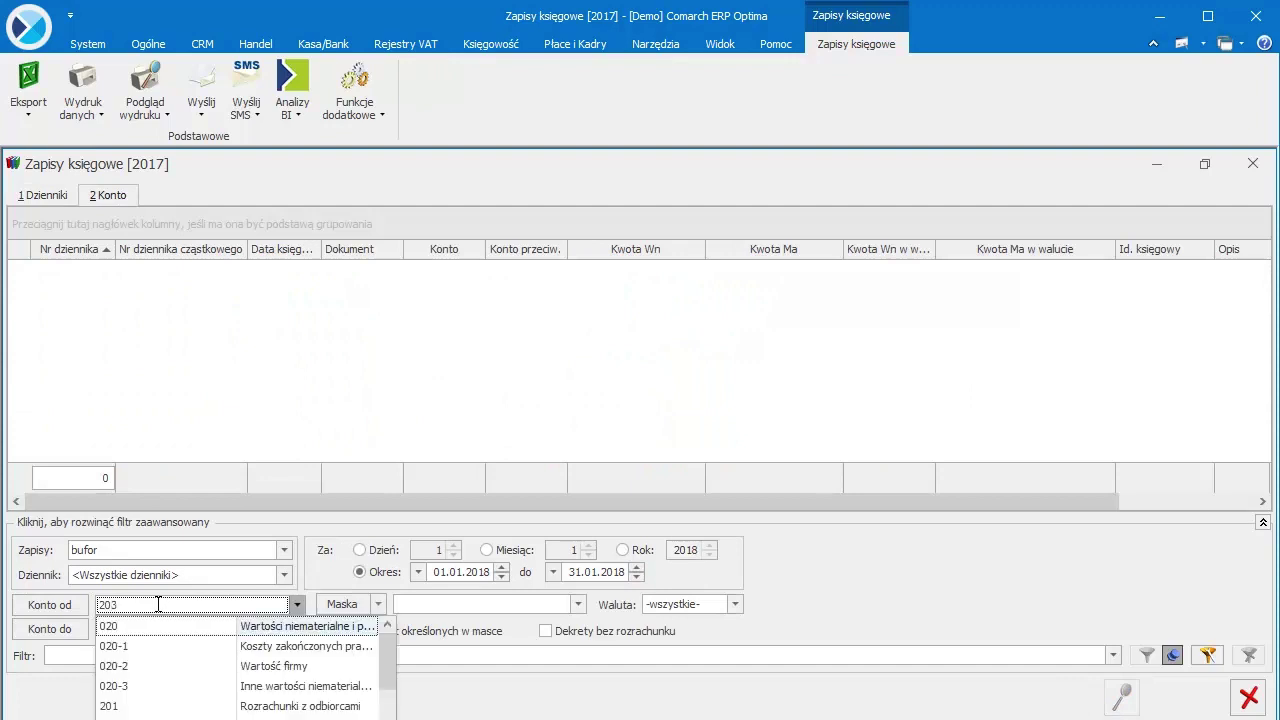
pyautogui.press('Return')
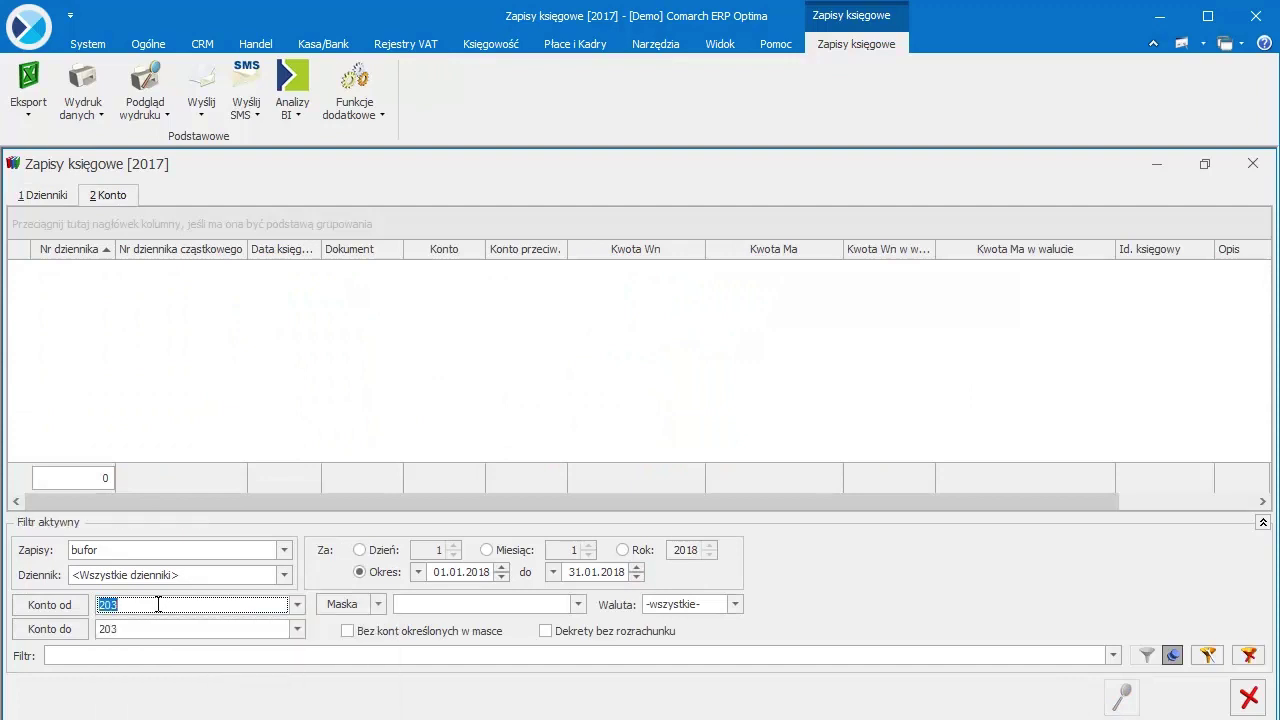
# Restrict the account 203 entries to the year 2017.
pyautogui.click(622, 550)
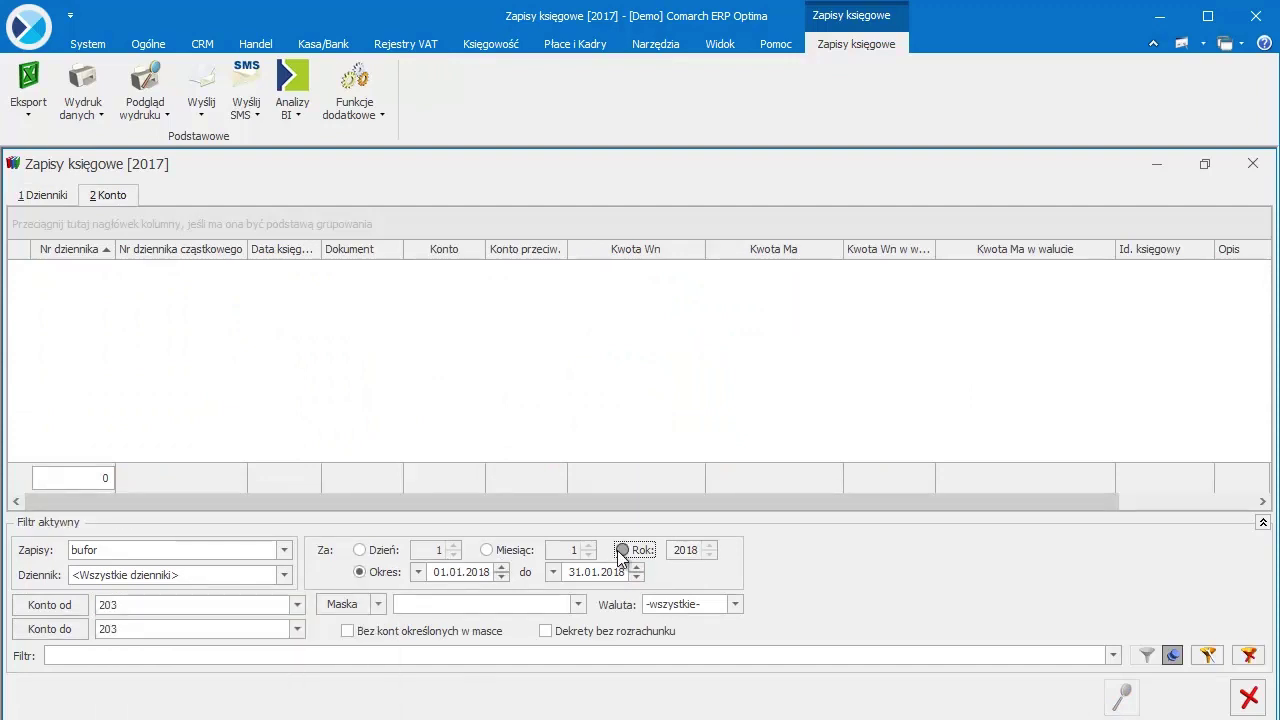
pyautogui.click(709, 549)
pyautogui.write('2017')
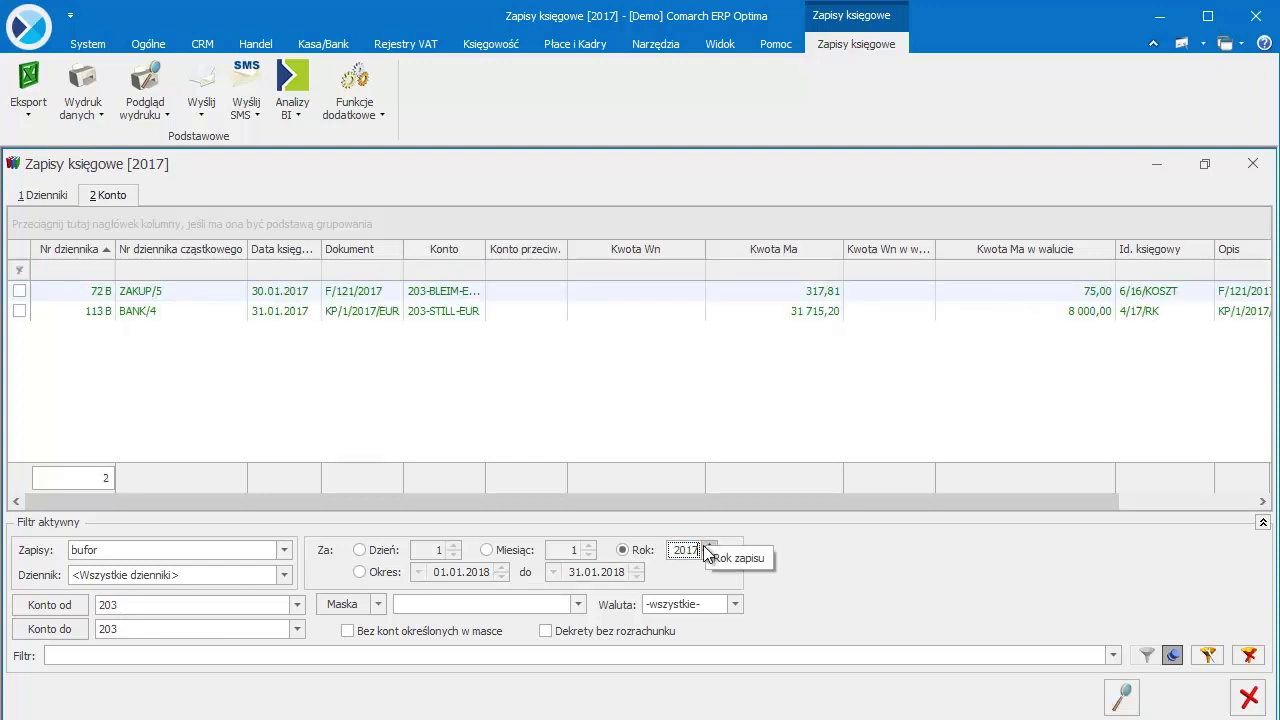
# Select both account 203 entries, F/121/2017 and KP/1/2017/EUR, mark them for settlement with Zaznacz rozrachunek and dismiss the operation report.
pyautogui.rightClick(443, 295)
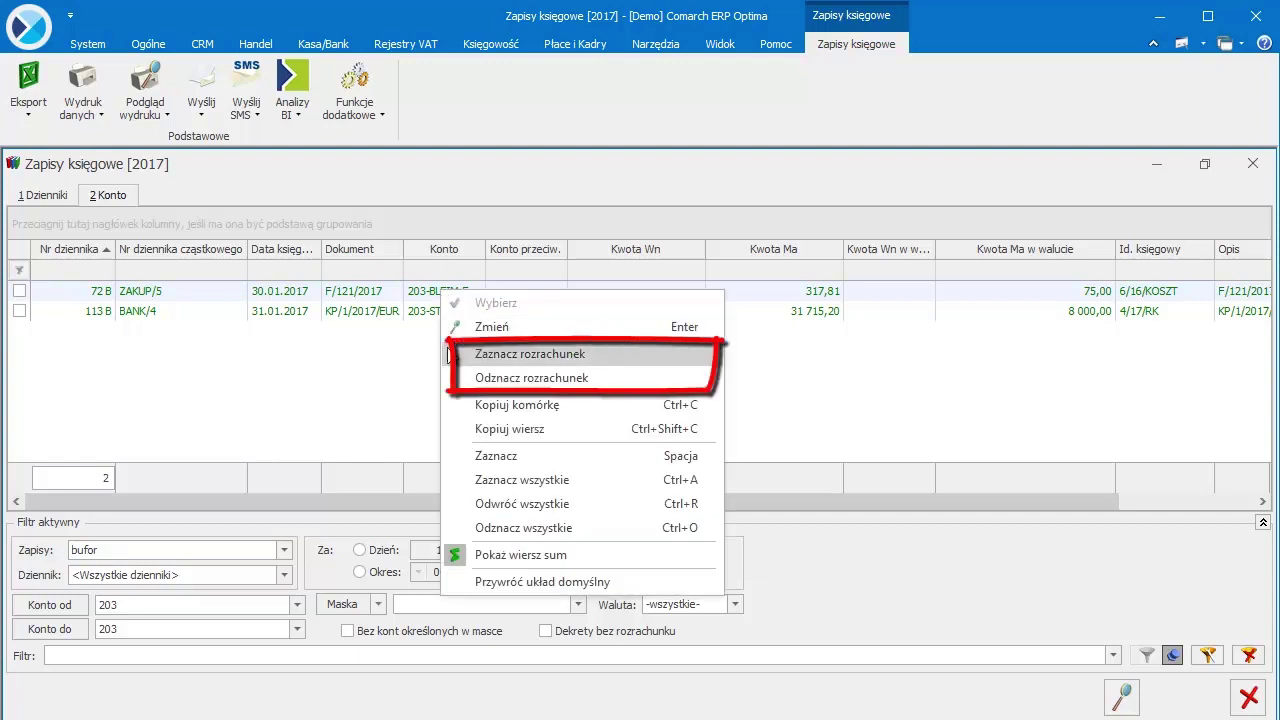
pyautogui.click(379, 342)
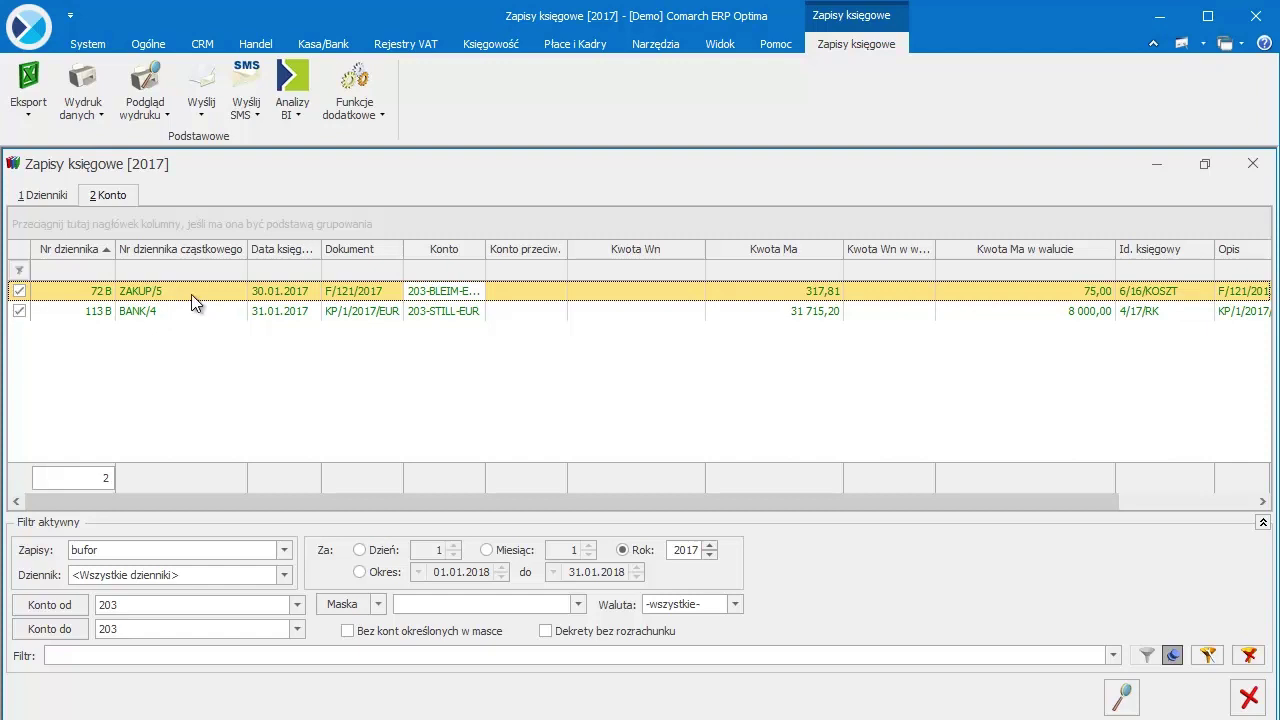
pyautogui.rightClick(195, 303)
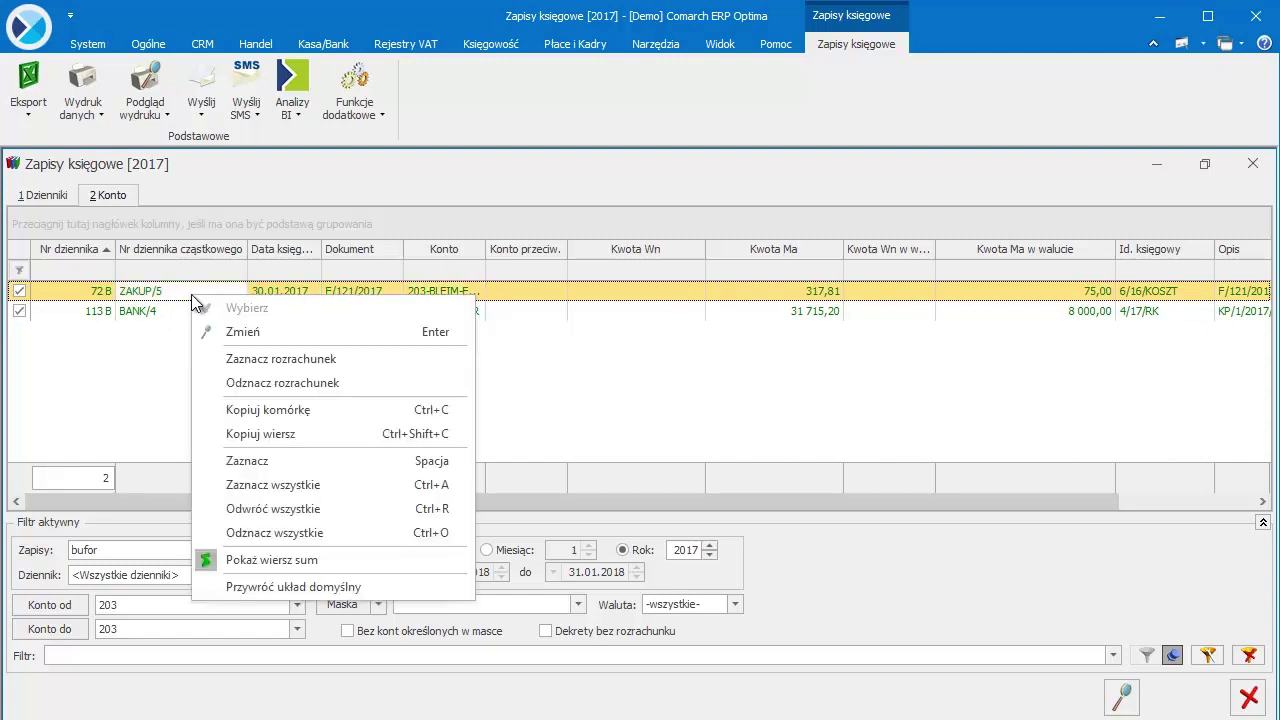
pyautogui.click(222, 363)
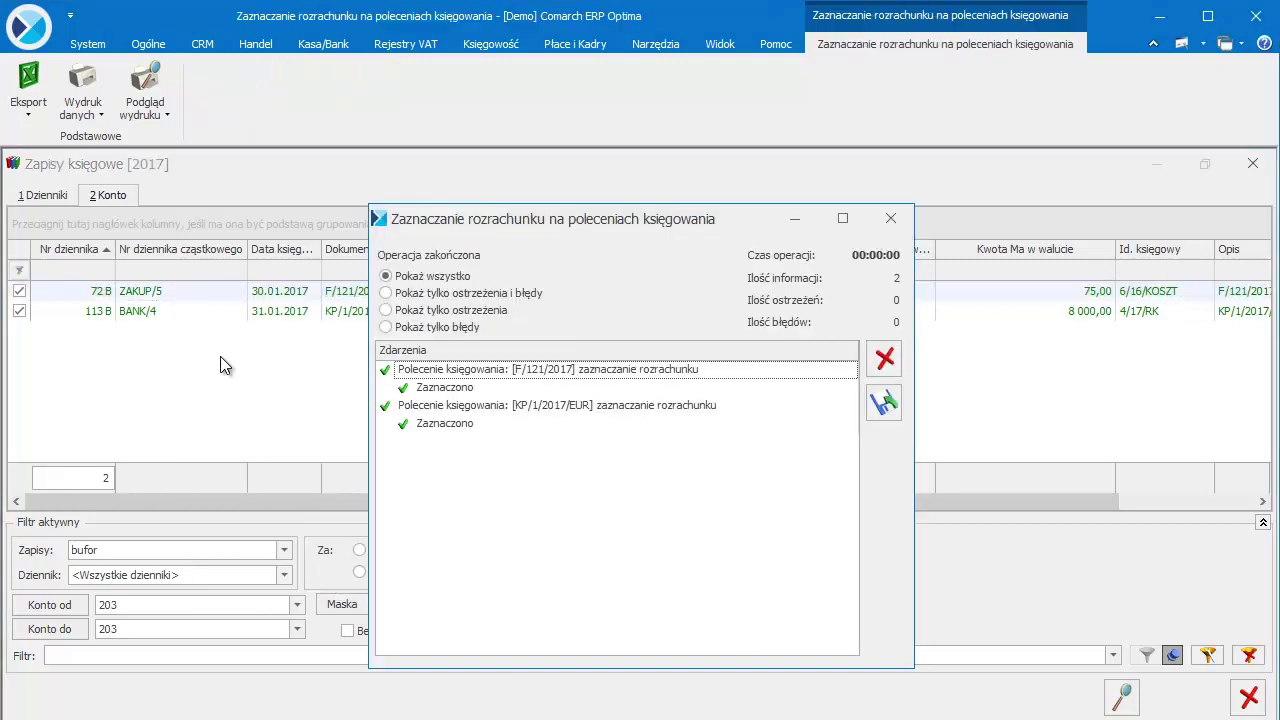
pyautogui.click(890, 219)
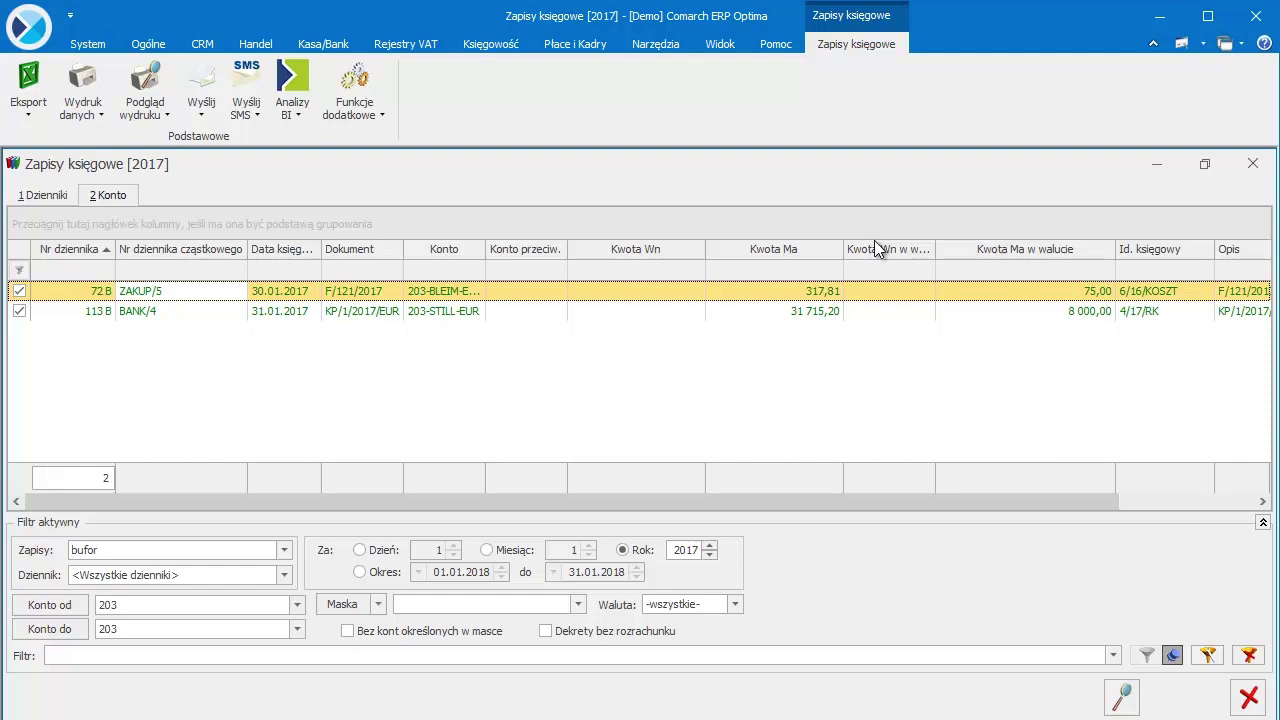
# Check for account 203 entries without settlement using the Dekrety bez rozrachunku filter, clear the filter and close the entries list.
pyautogui.click(546, 631)
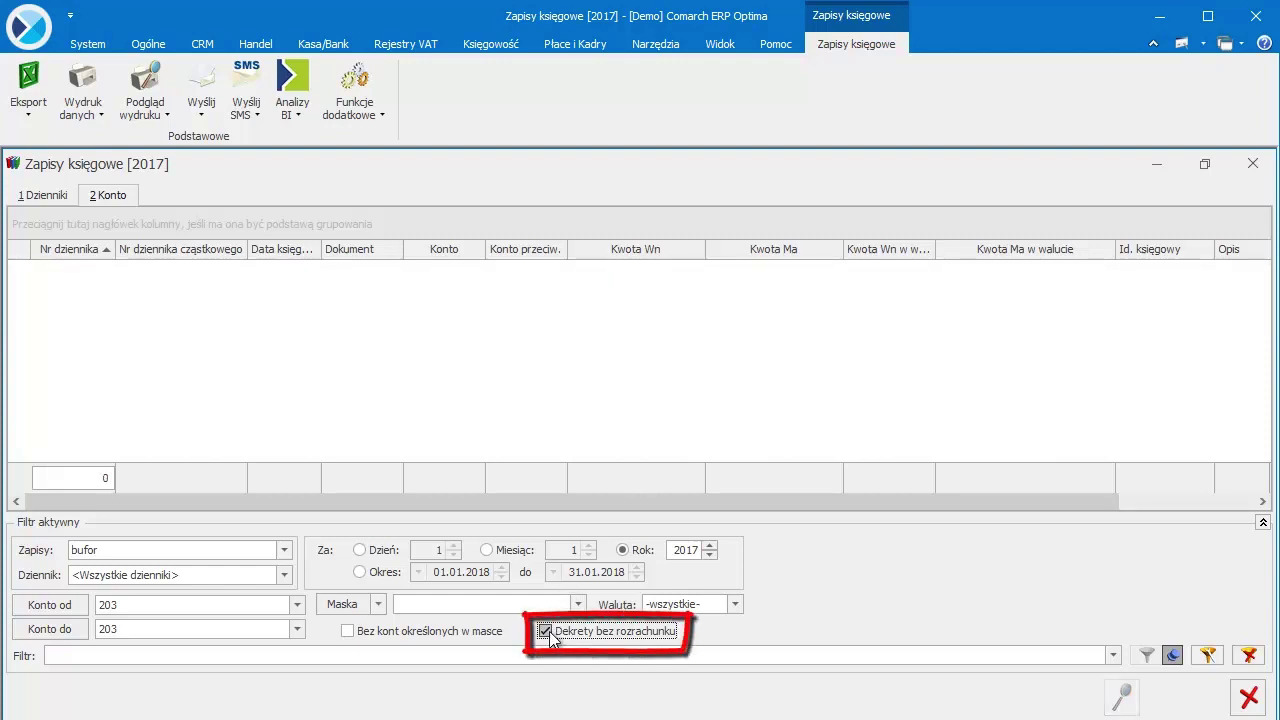
pyautogui.click(545, 631)
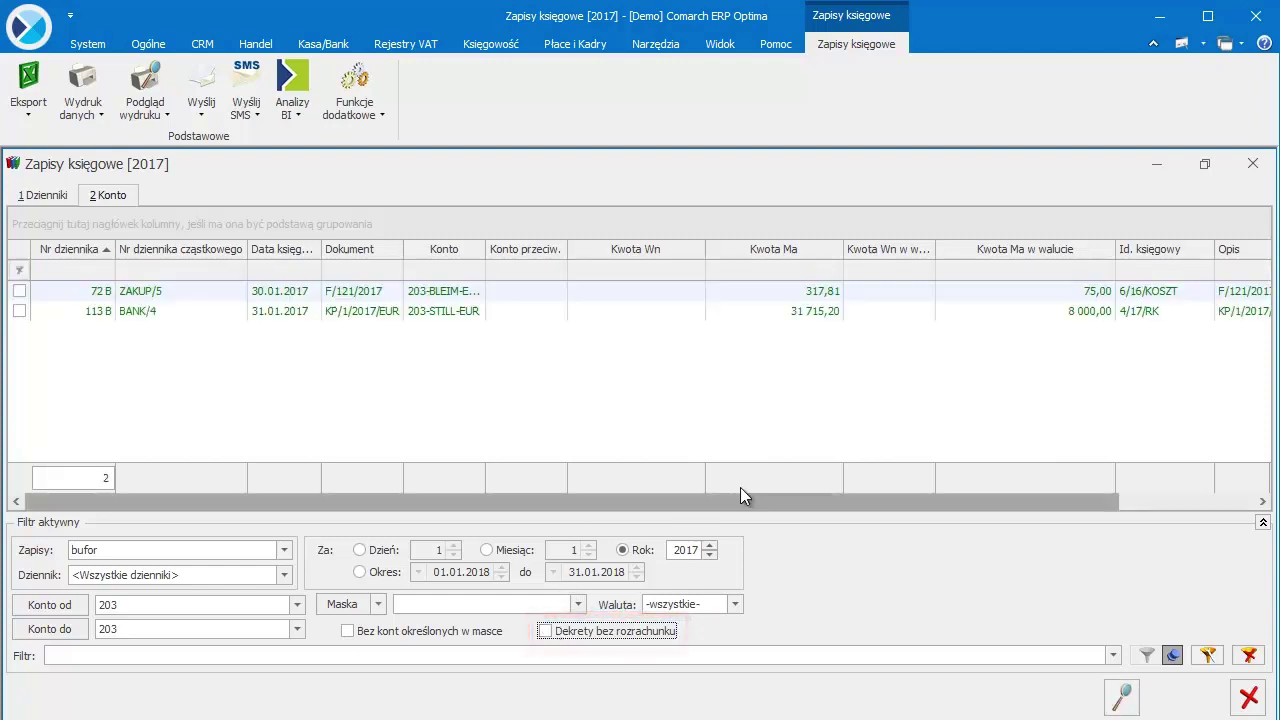
pyautogui.click(1237, 163)
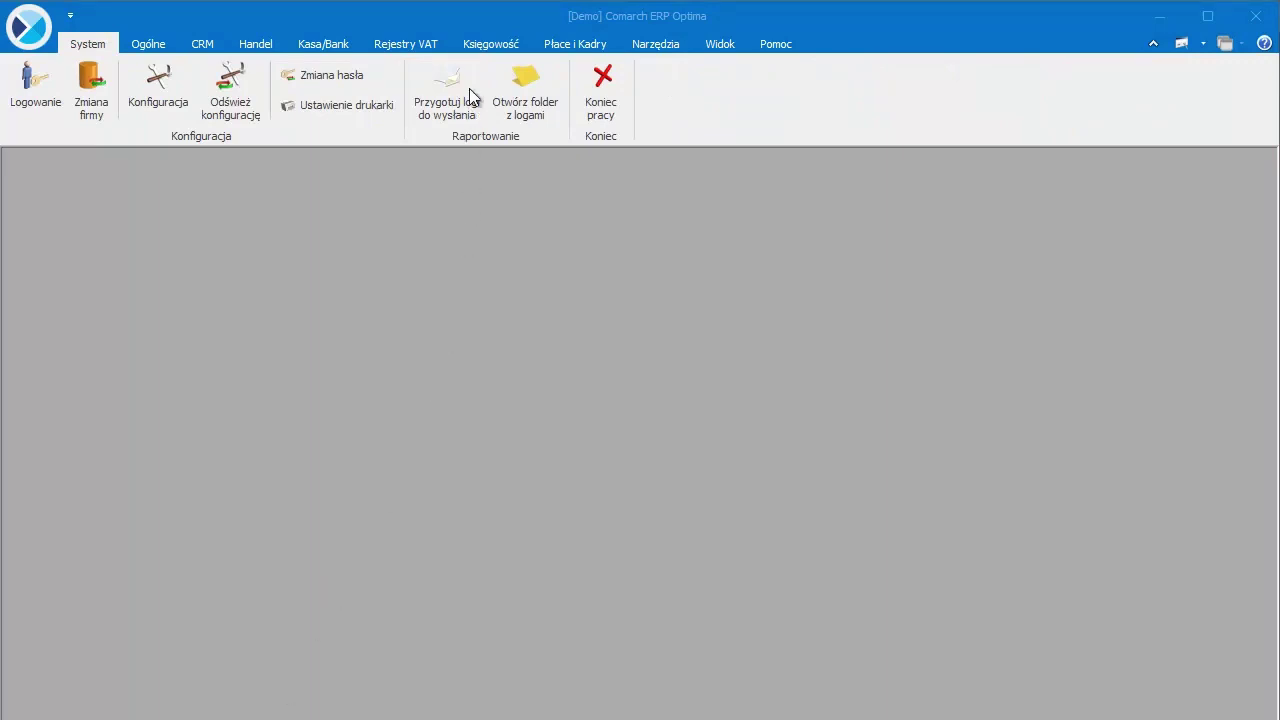
# Open the list of settlements again and filter it by the individual customer's account under 201-2-1, found by the customer's surname.
pyautogui.click(485, 44)
pyautogui.click(405, 115)
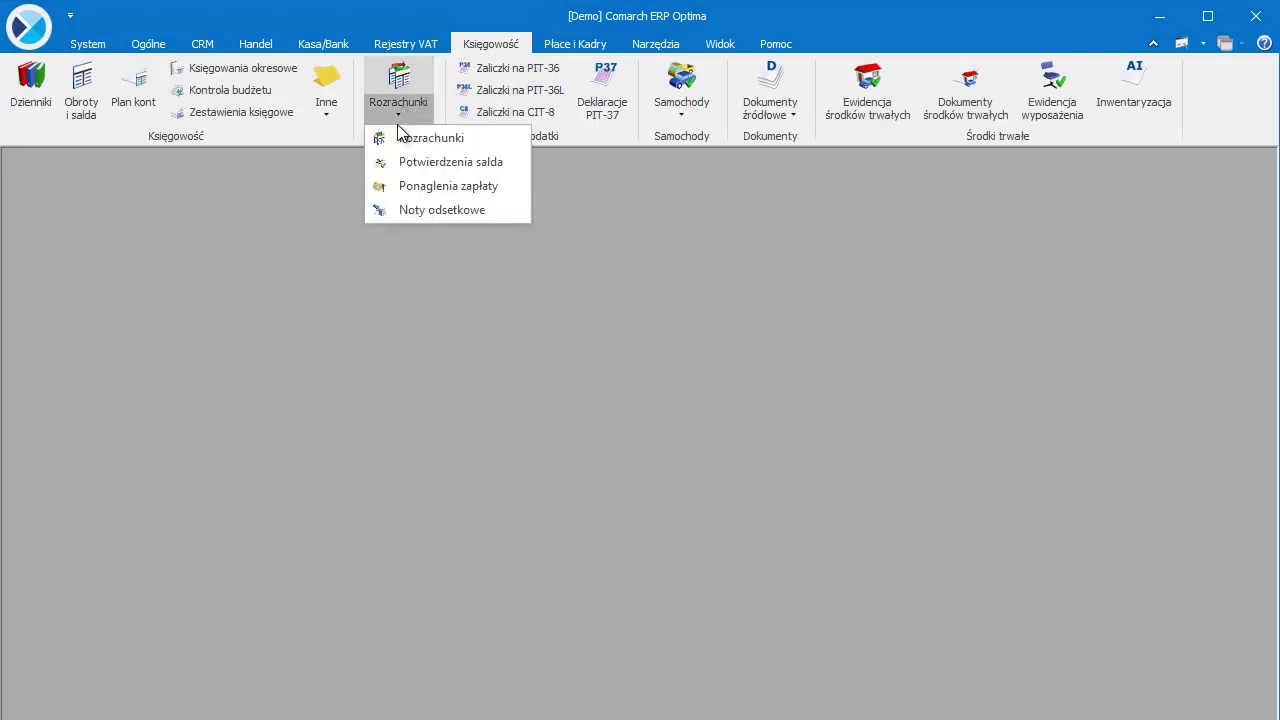
pyautogui.click(395, 131)
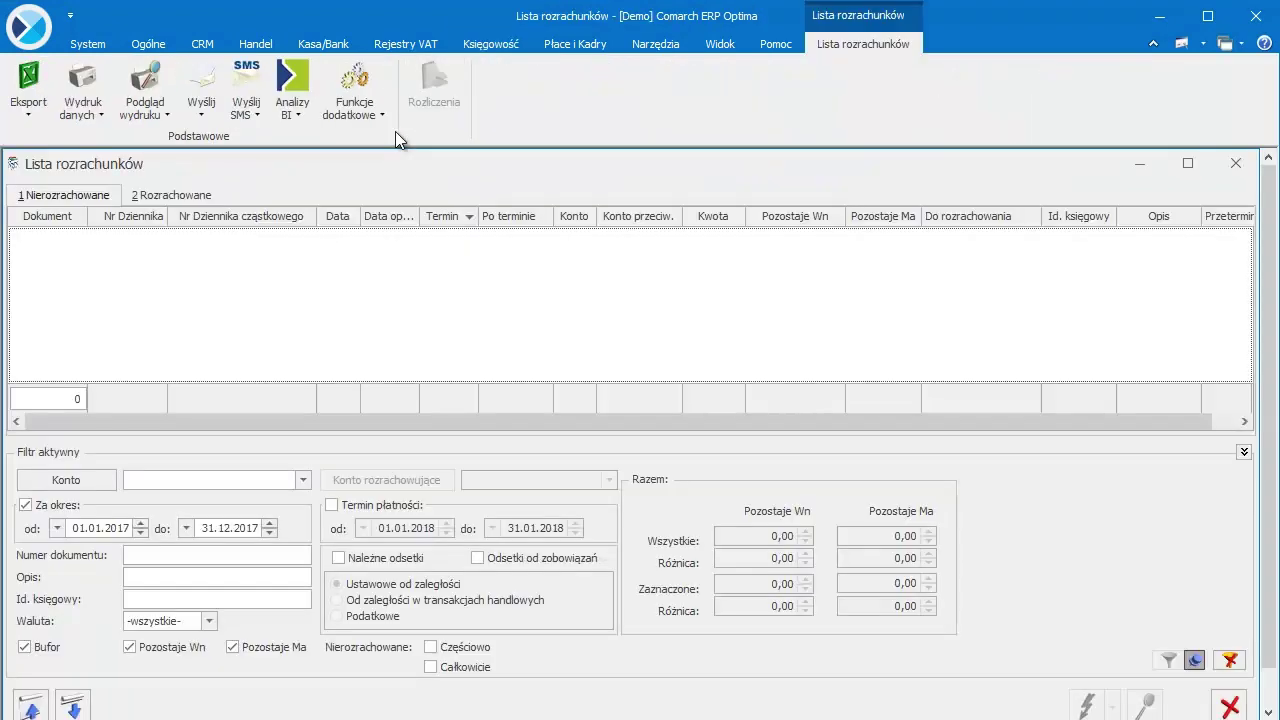
pyautogui.click(269, 481)
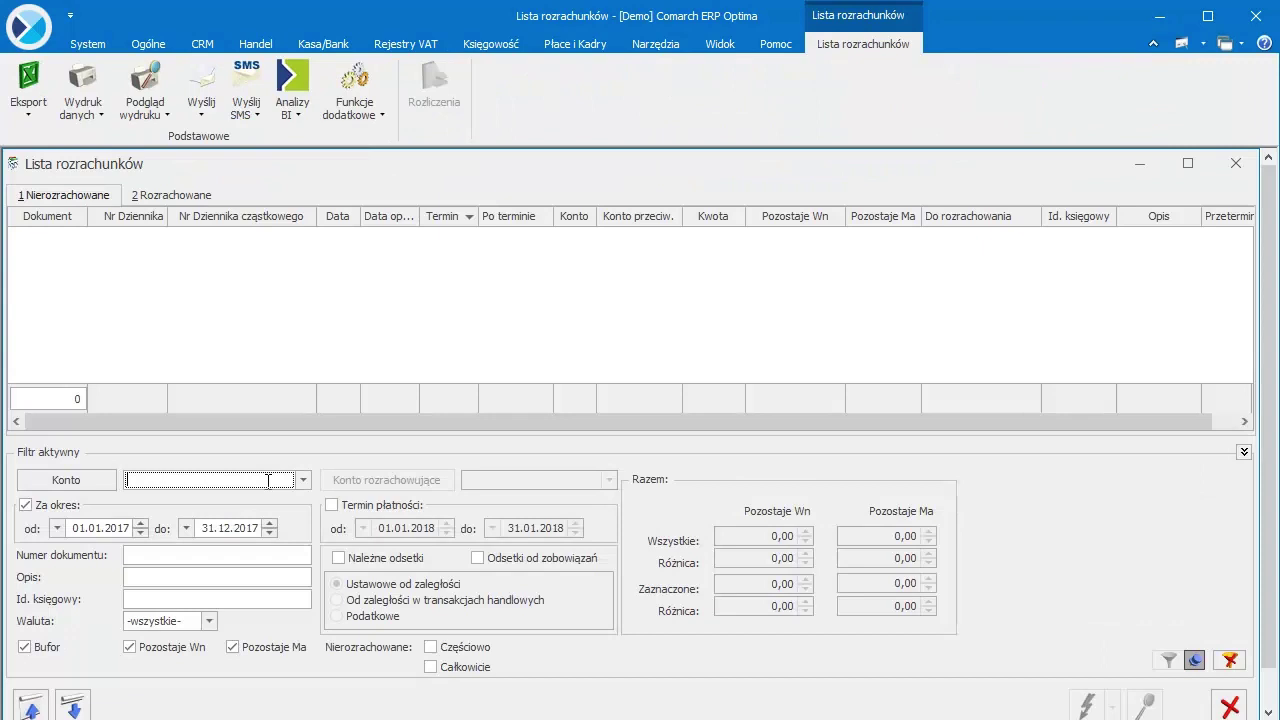
pyautogui.write('KOWA')
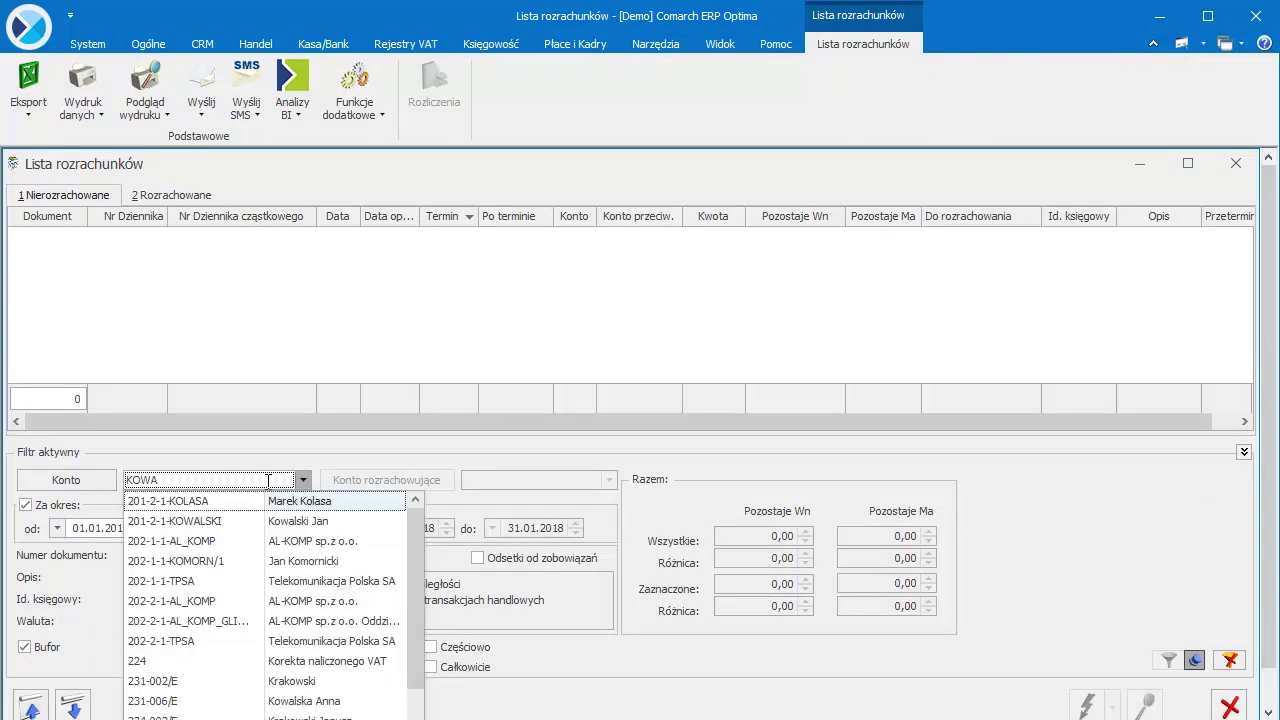
pyautogui.click(266, 501)
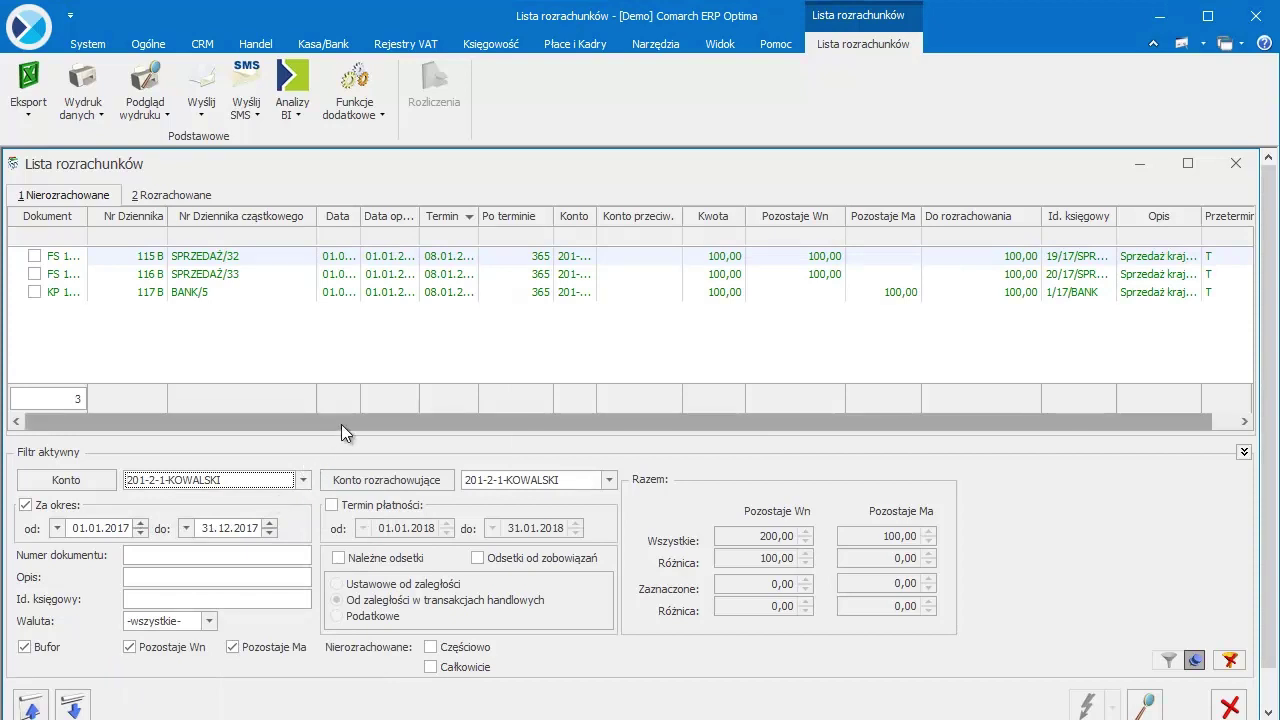
# Select all three unsettled entries on the customer's account: SPRZEDAŻ/32, SPRZEDAŻ/33 and BANK/5.
pyautogui.click(272, 257)
pyautogui.hotkey('ctrl', 'a')
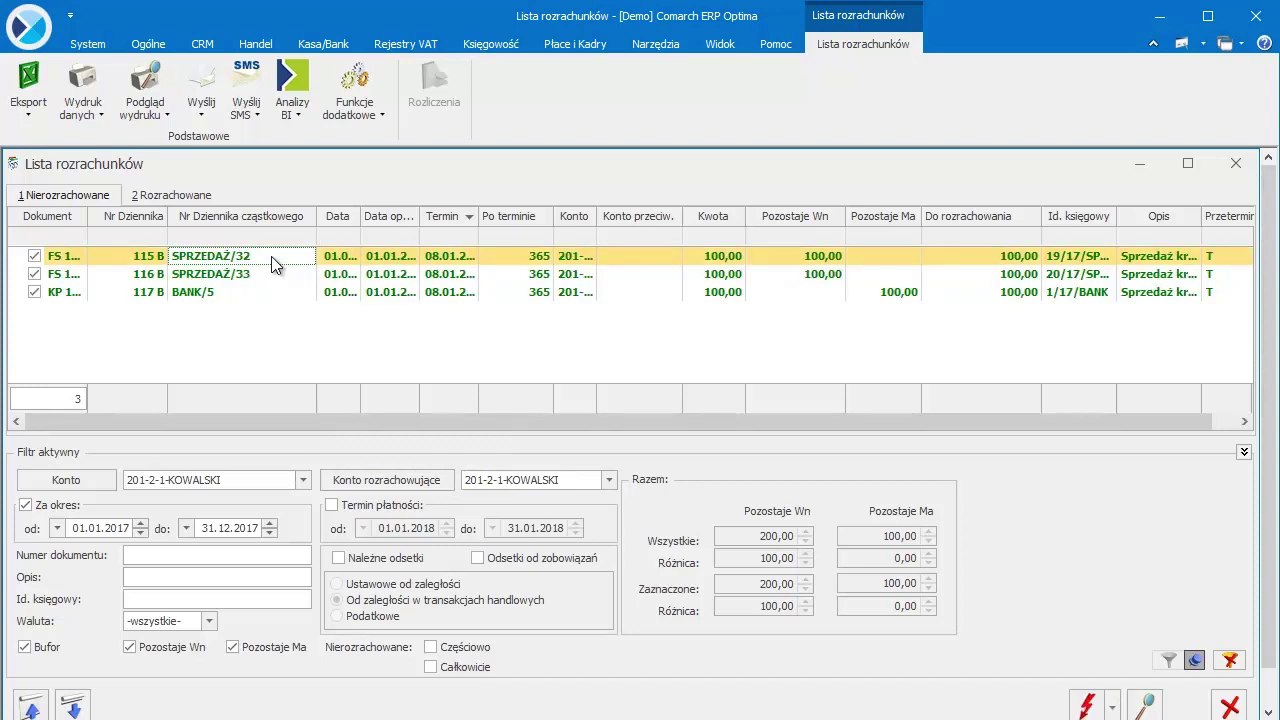
pyautogui.moveTo(354, 420); pyautogui.dragTo(411, 430)
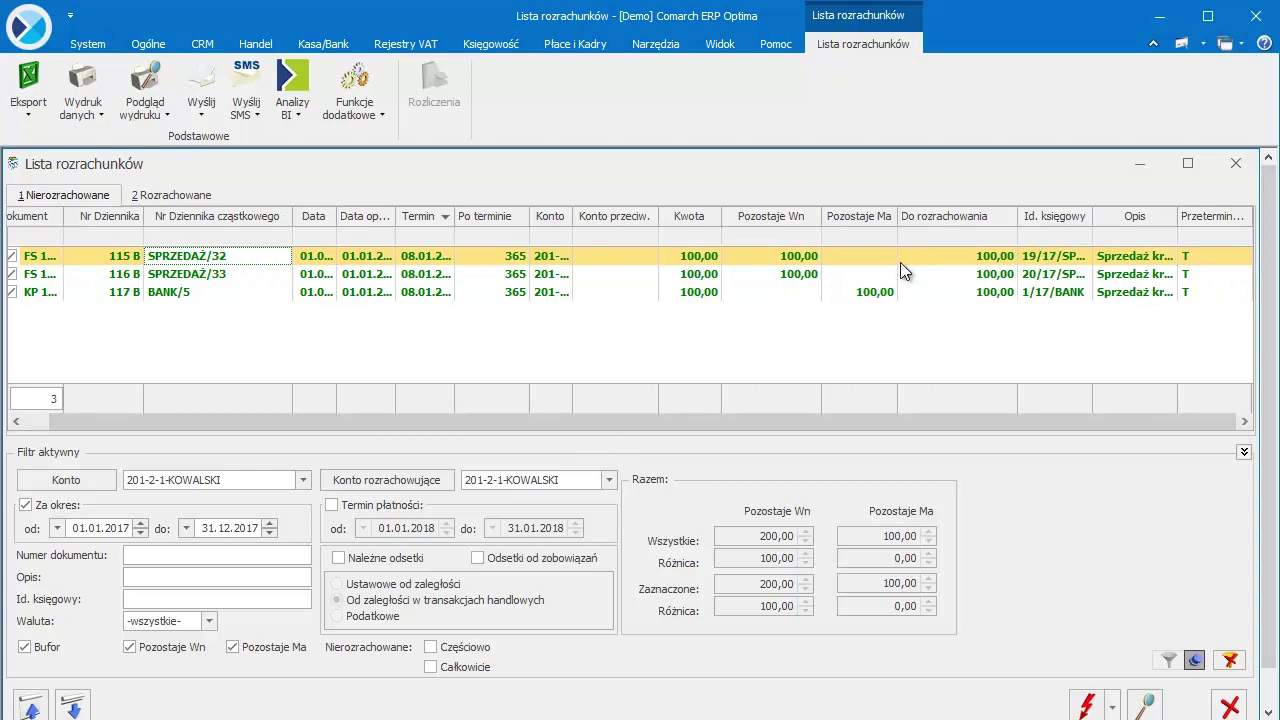
# Set the amount to settle (Do rozrachowania) to 50 for both SPRZEDAŻ/32 and SPRZEDAŻ/33, and settle the selected entries.
pyautogui.click(953, 258)
pyautogui.moveTo(959, 258); pyautogui.dragTo(1000, 287)
pyautogui.write('50')
pyautogui.click(990, 275)
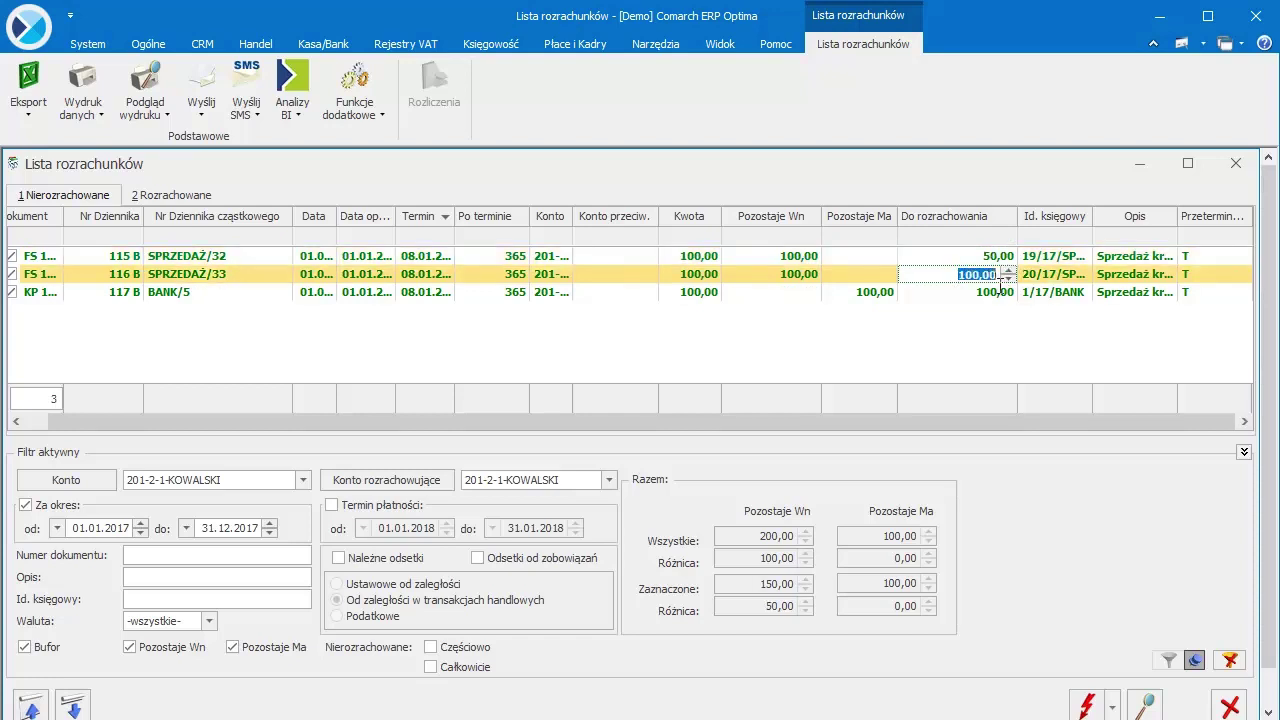
pyautogui.write('50')
pyautogui.press('Return')
pyautogui.click(1085, 705)
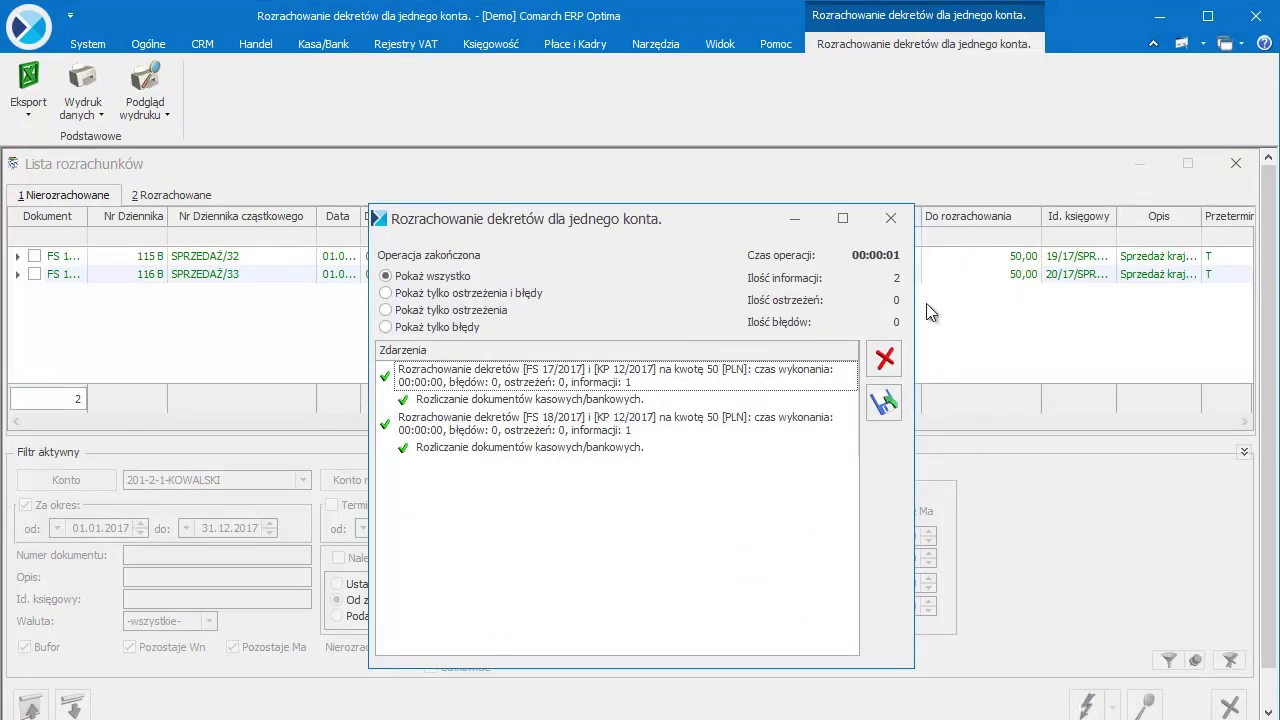
# Close the settlement report, check the amounts still to settle, and view the customer account's settled entries.
pyautogui.click(891, 220)
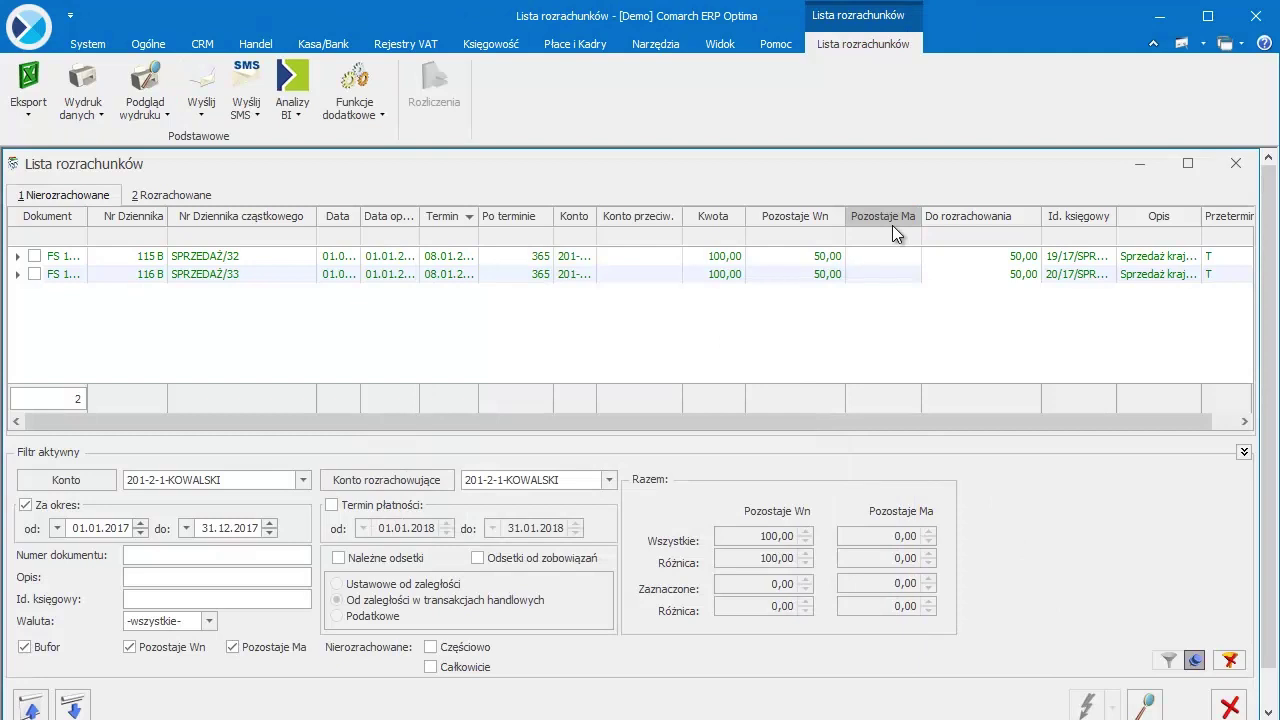
pyautogui.moveTo(929, 417); pyautogui.dragTo(968, 427)
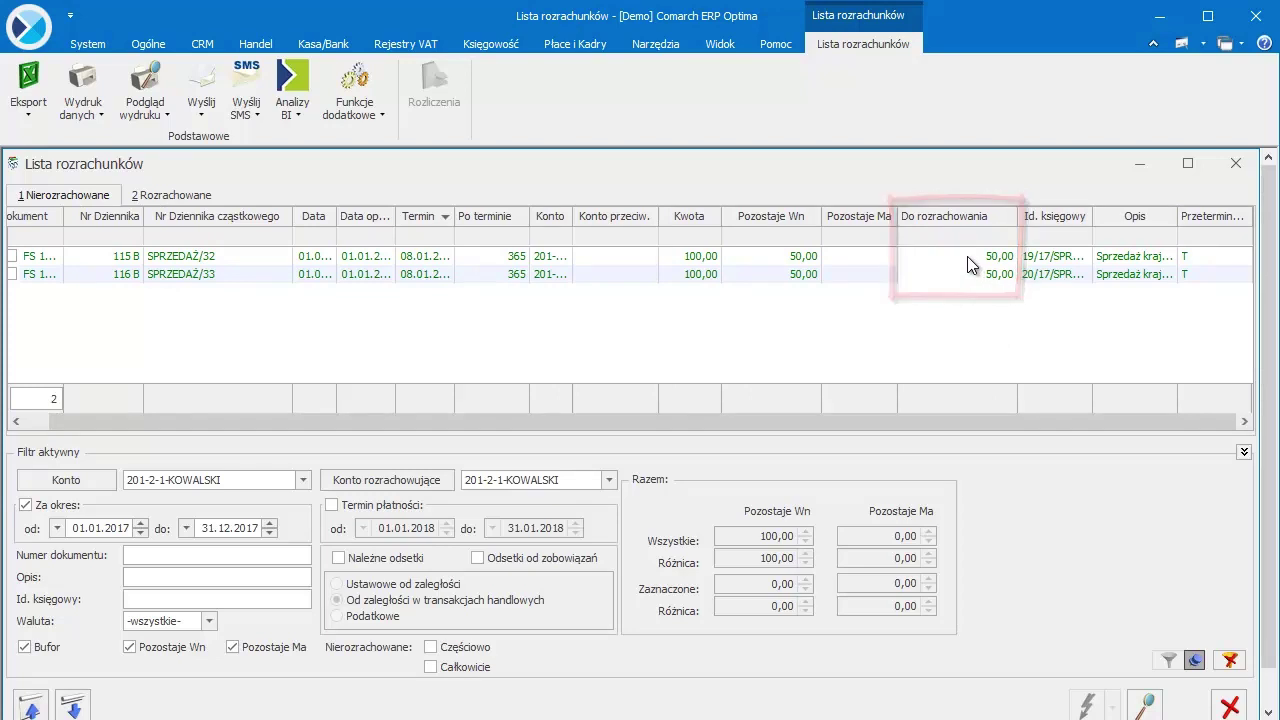
pyautogui.click(191, 197)
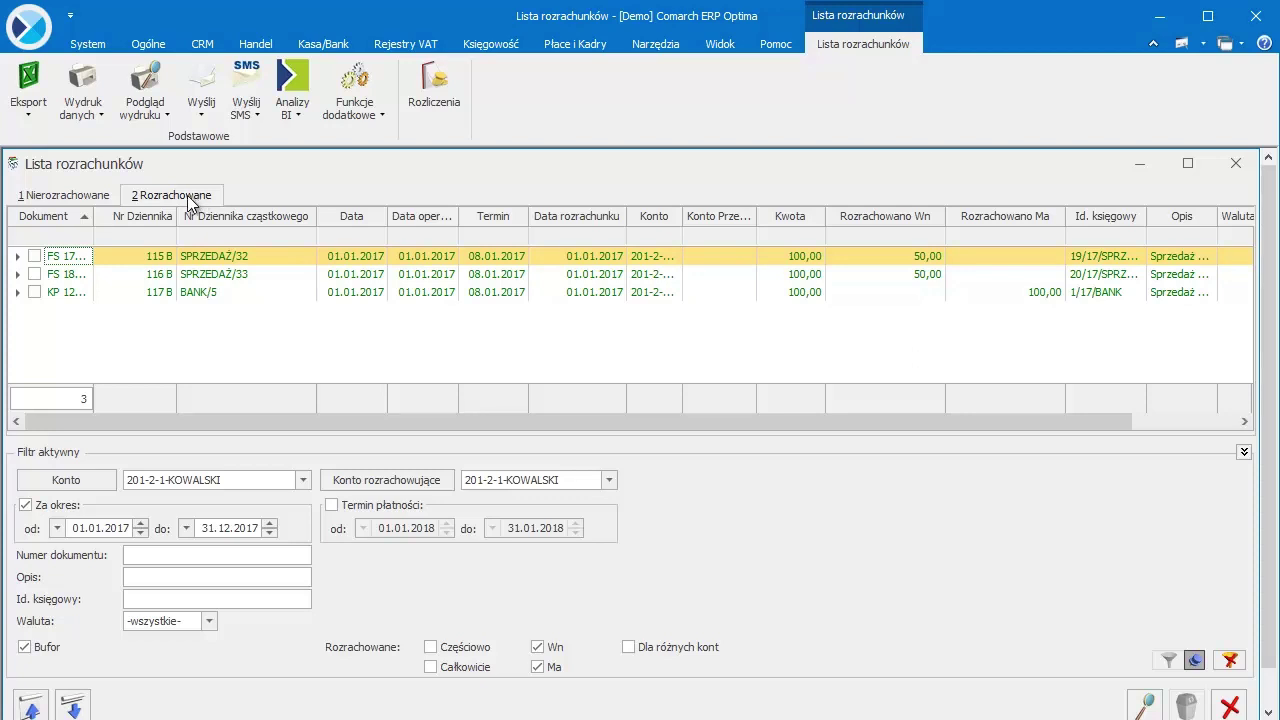
# Select all the settled entries on the customer's account and delete their settlements, confirming the deletion.
pyautogui.hotkey('ctrl', 'a')
pyautogui.rightClick(185, 259)
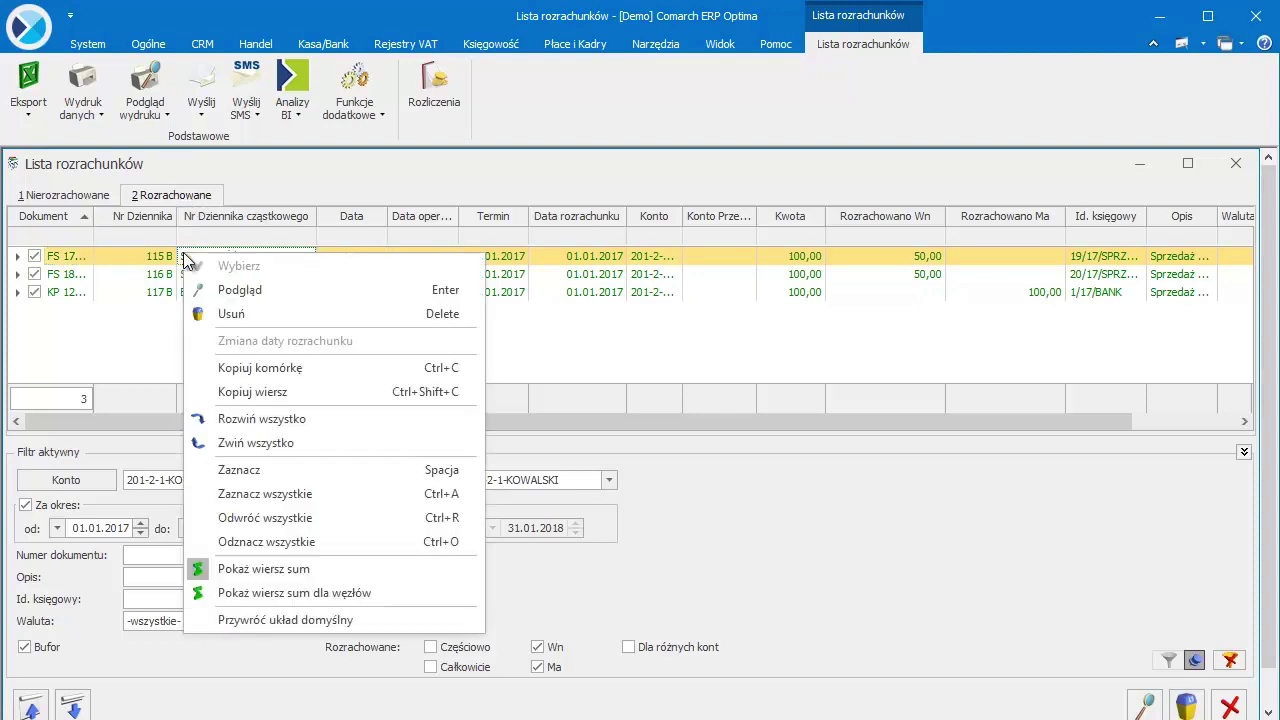
pyautogui.click(216, 313)
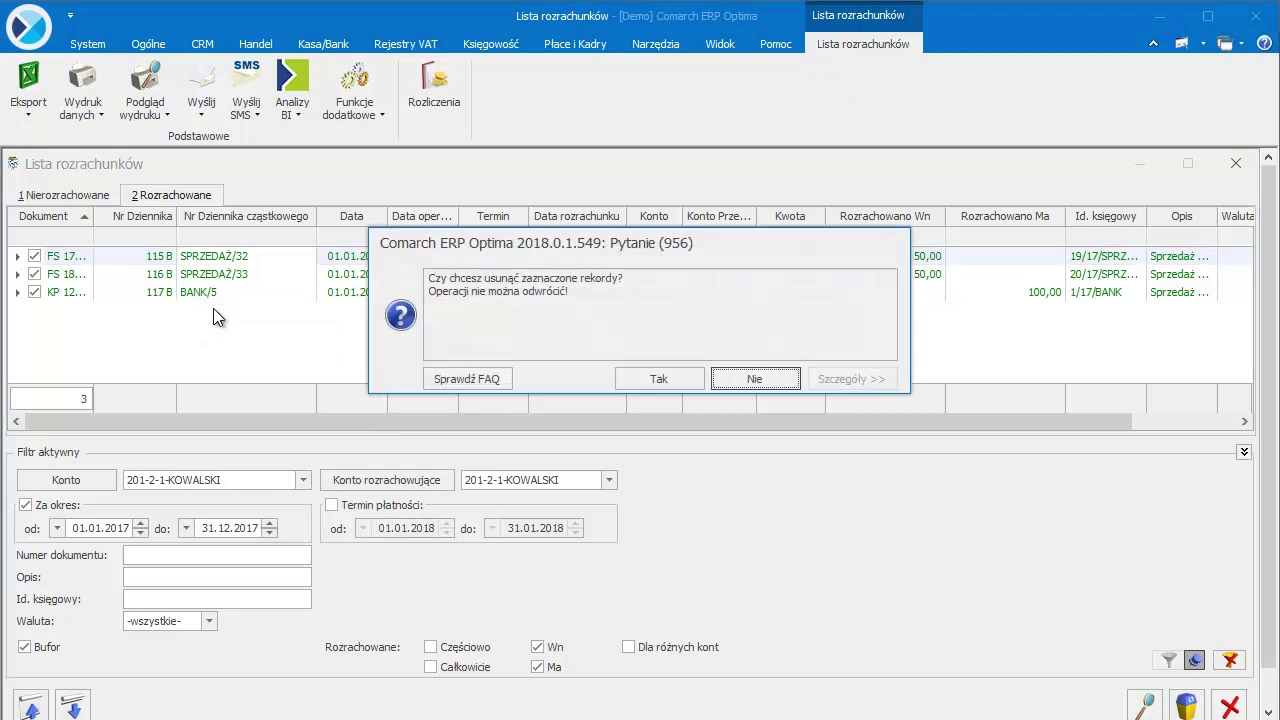
pyautogui.click(664, 389)
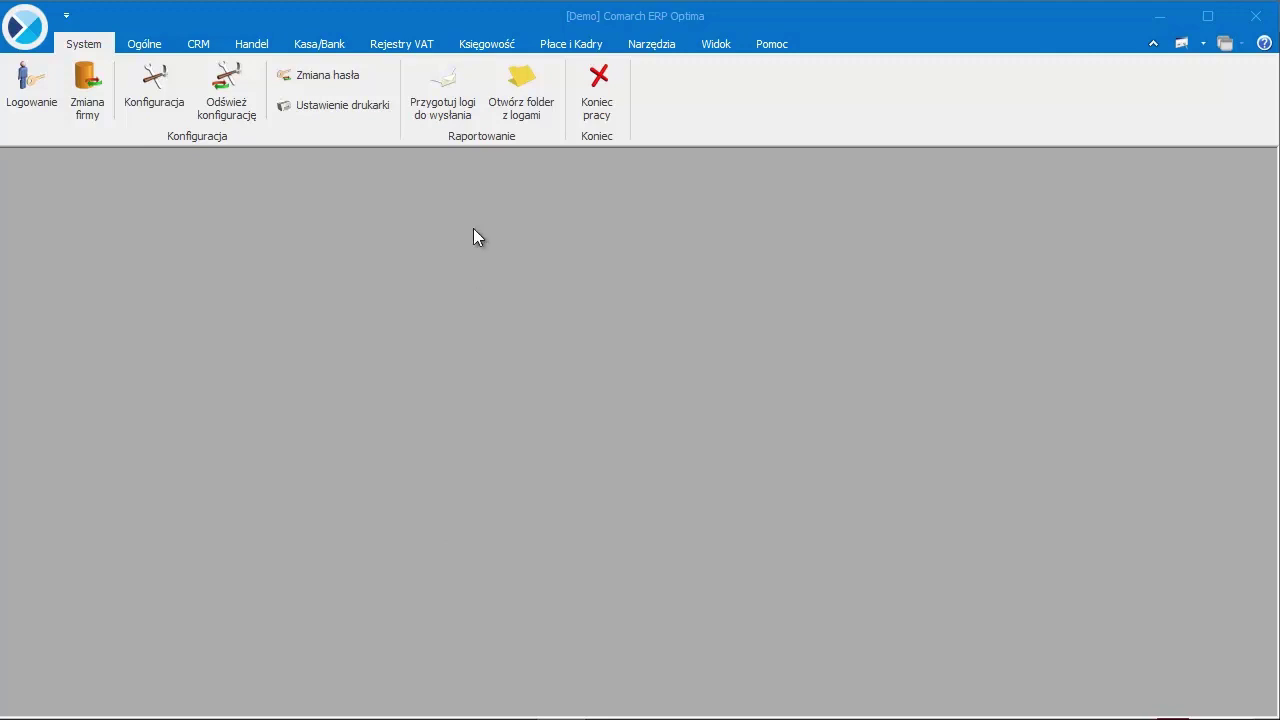
# Open the list of settlements and change the settling account (Konto rozrachowujące) to 202-2-1-ELEKTROWNIA for account 201-2-1-ELEKTROWNIA.
pyautogui.click(482, 46)
pyautogui.click(403, 110)
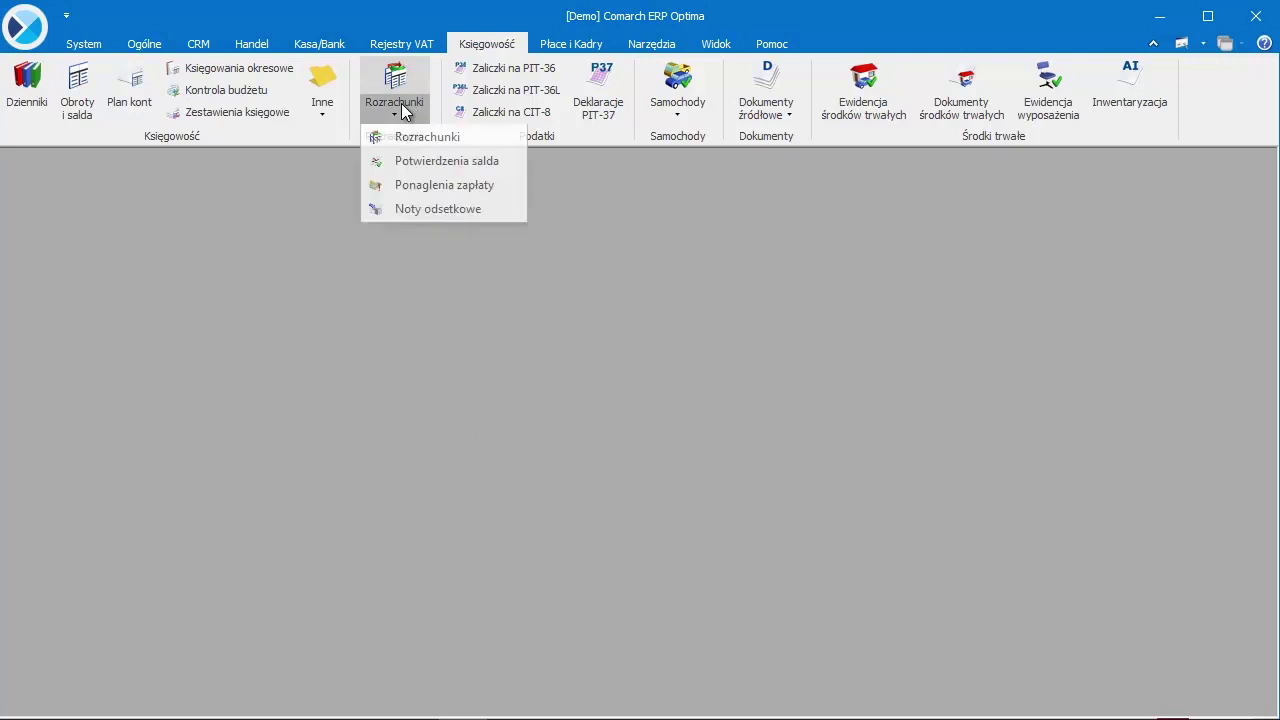
pyautogui.click(395, 137)
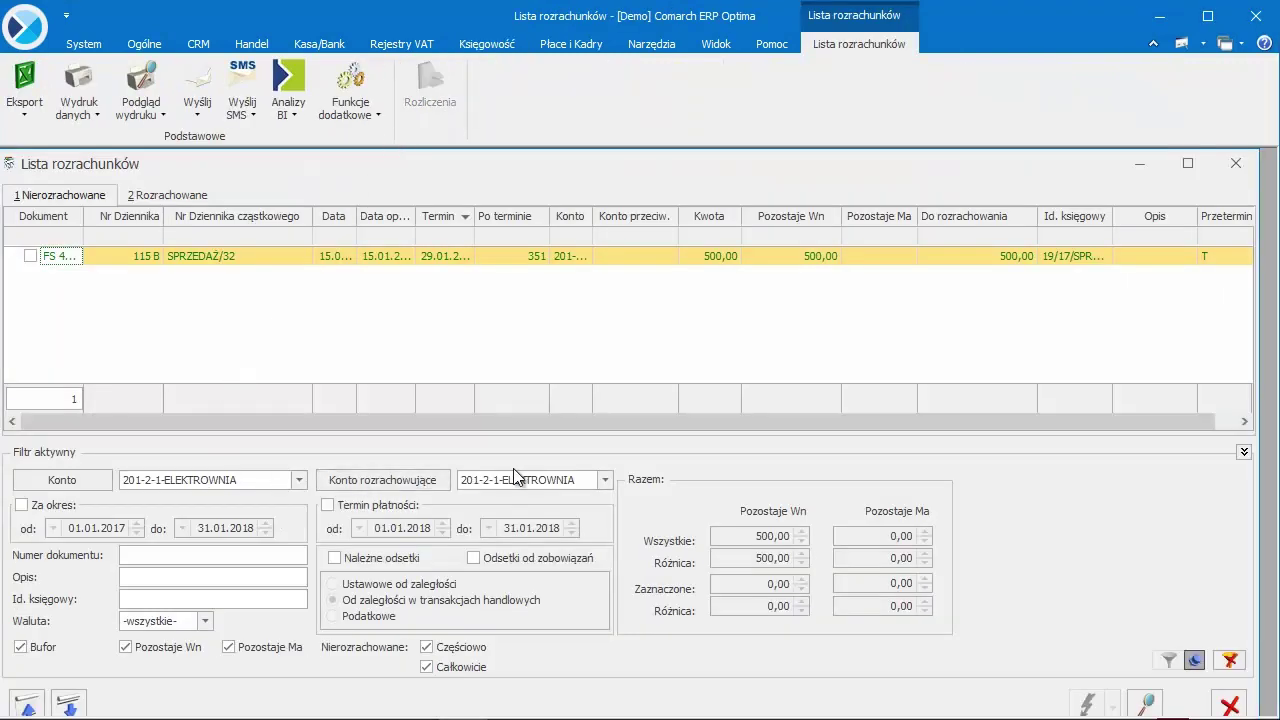
pyautogui.click(480, 480)
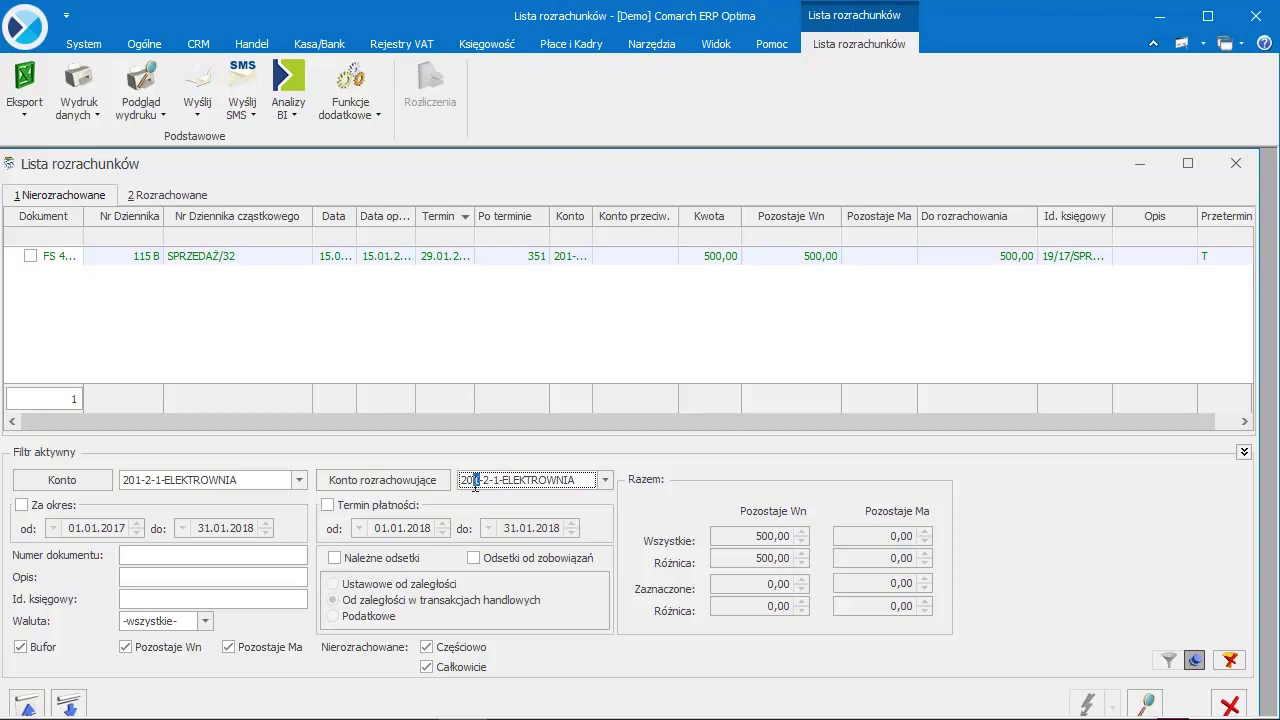
pyautogui.press('BackSpace')
pyautogui.write('2')
pyautogui.press('Return')
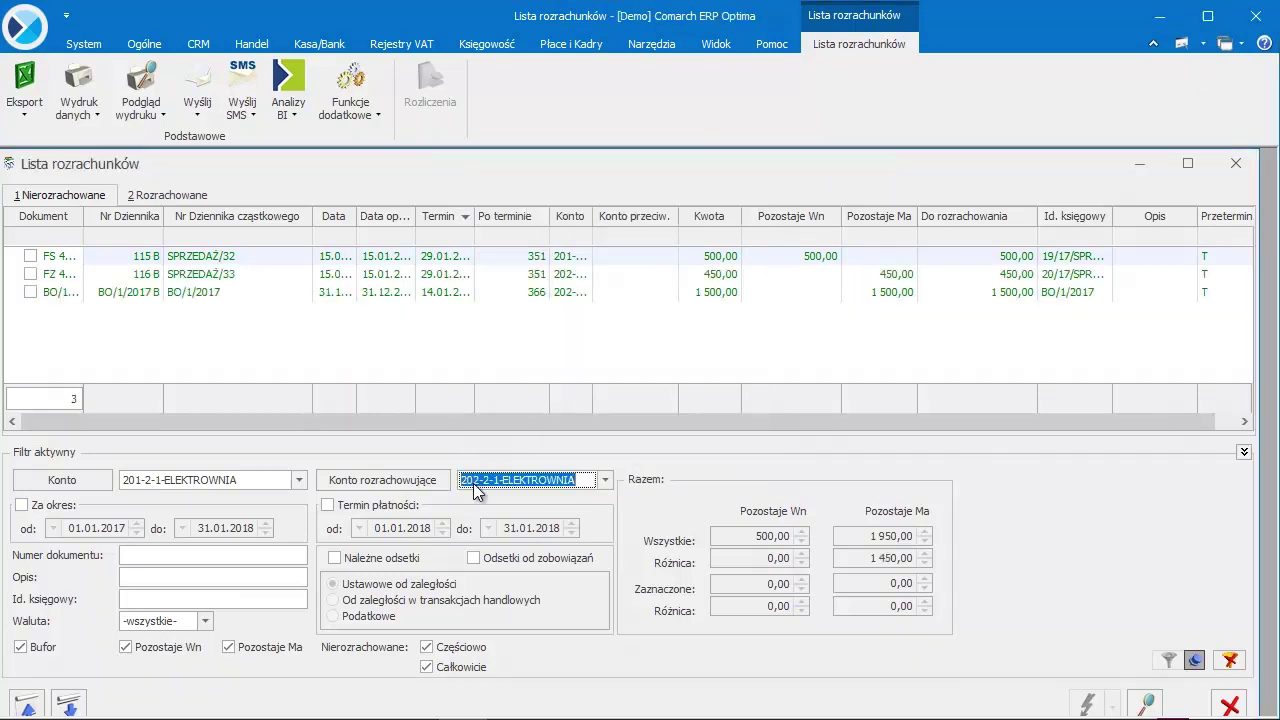
# Select SPRZEDAŻ/32 and SPRZEDAŻ/33 and settle them against each other with the multi-account option, Rozrachuj dla wielu kont.
pyautogui.click(31, 256)
pyautogui.click(31, 274)
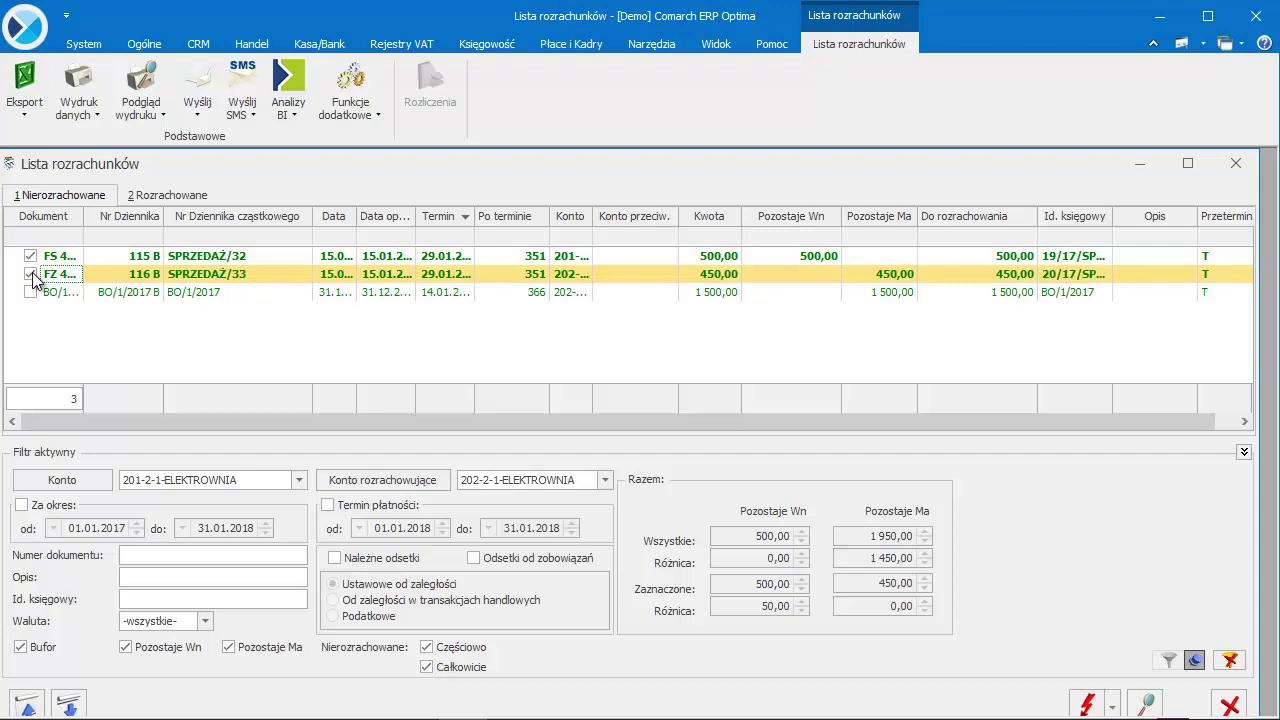
pyautogui.click(1206, 172)
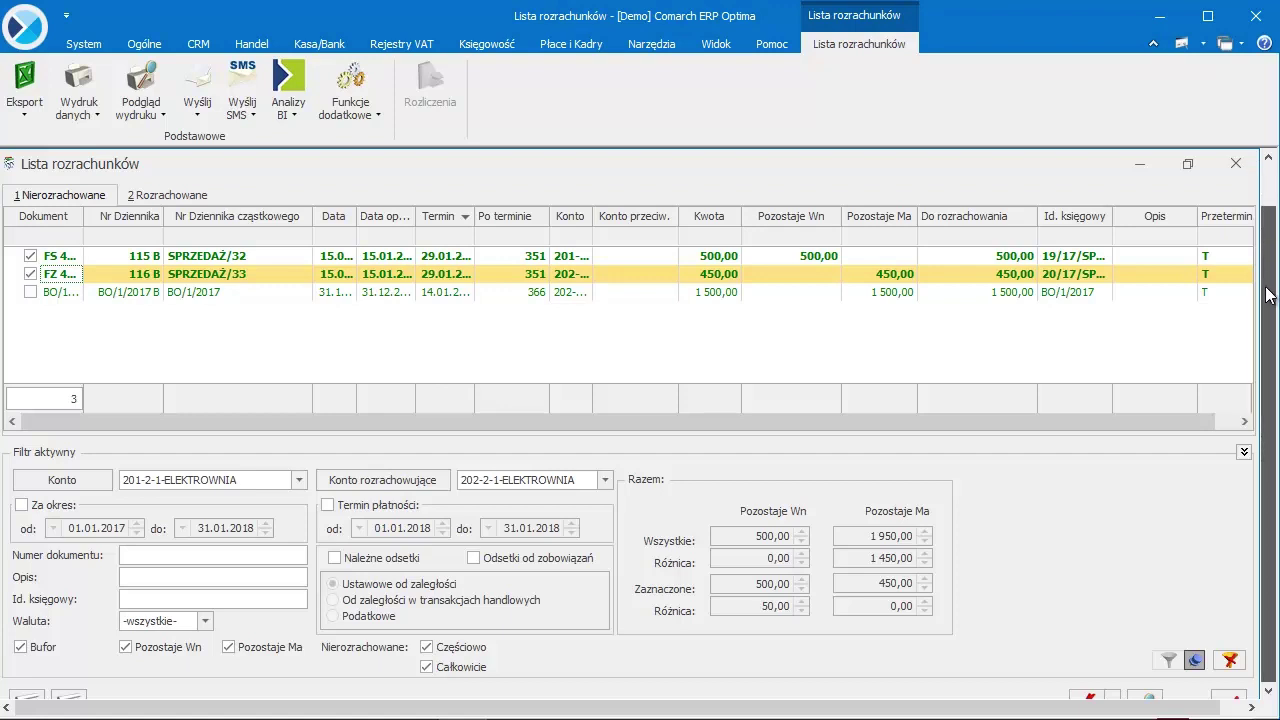
pyautogui.moveTo(1267, 194); pyautogui.dragTo(1267, 242)
pyautogui.click(1116, 658)
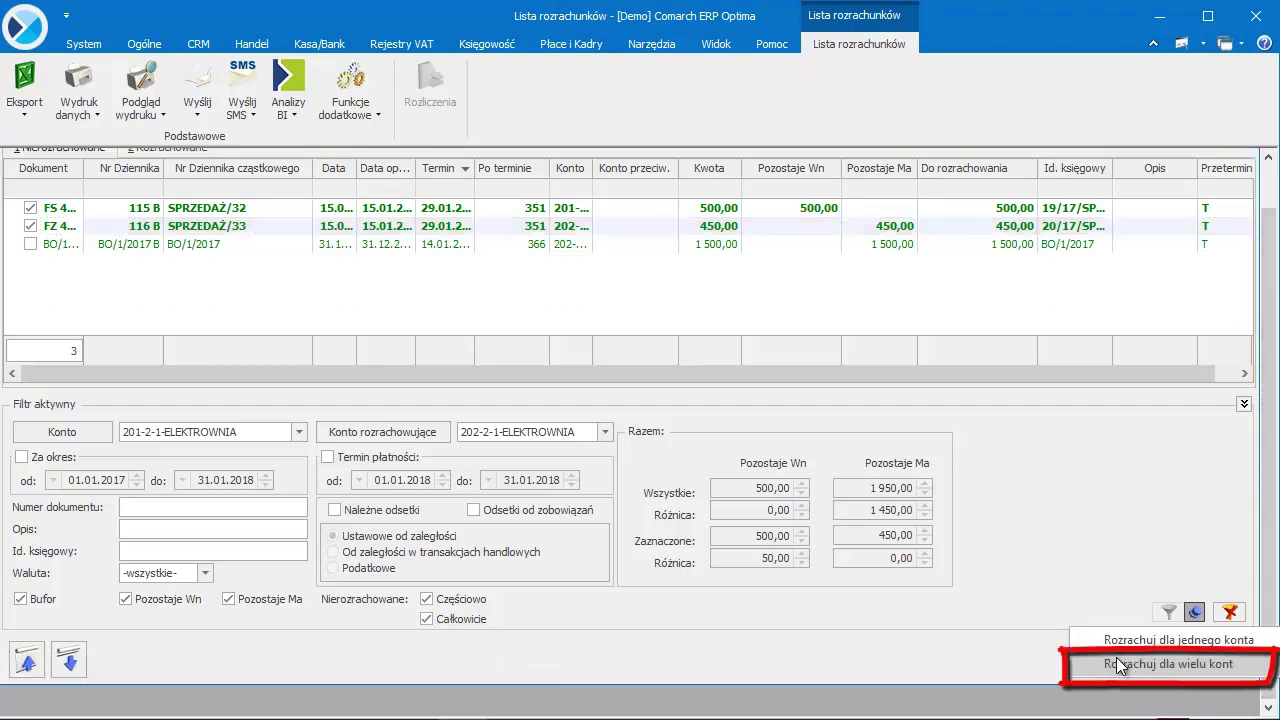
pyautogui.click(1081, 665)
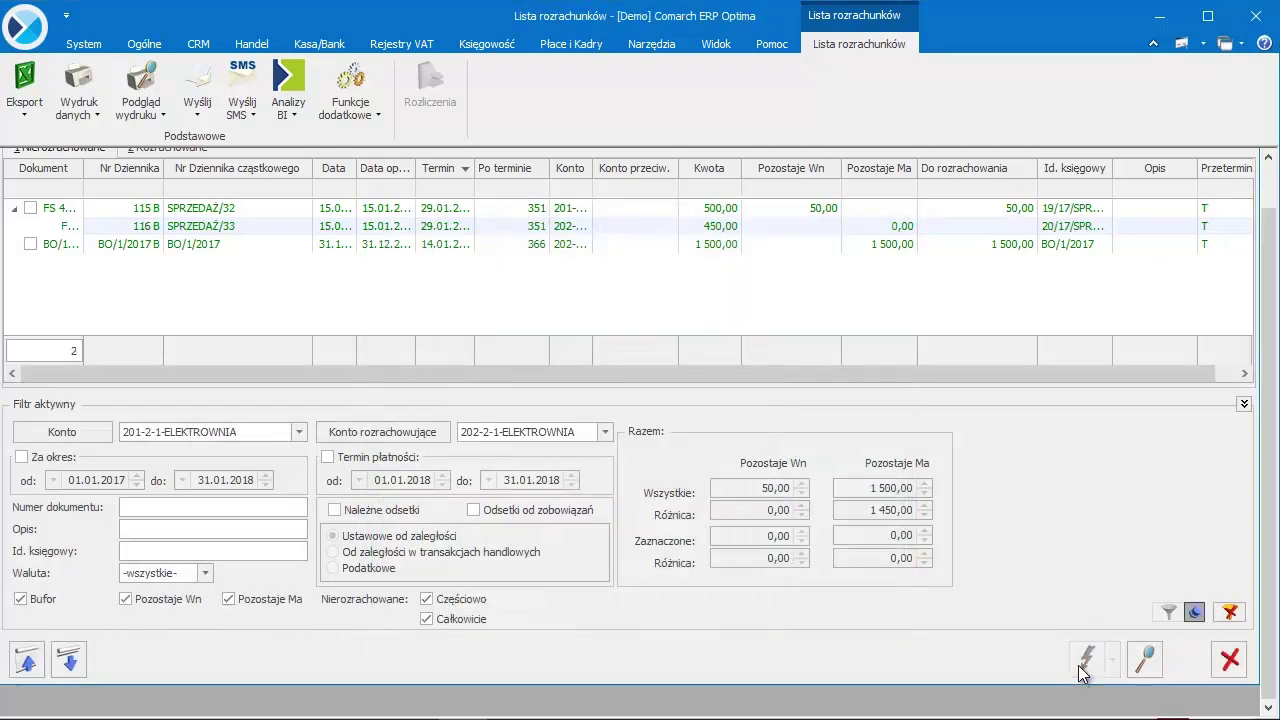
# Review the settled entries filtered to those settled across different accounts (Dla różnych kont), and close the list of settlements.
pyautogui.scroll(1, 1261, 513)
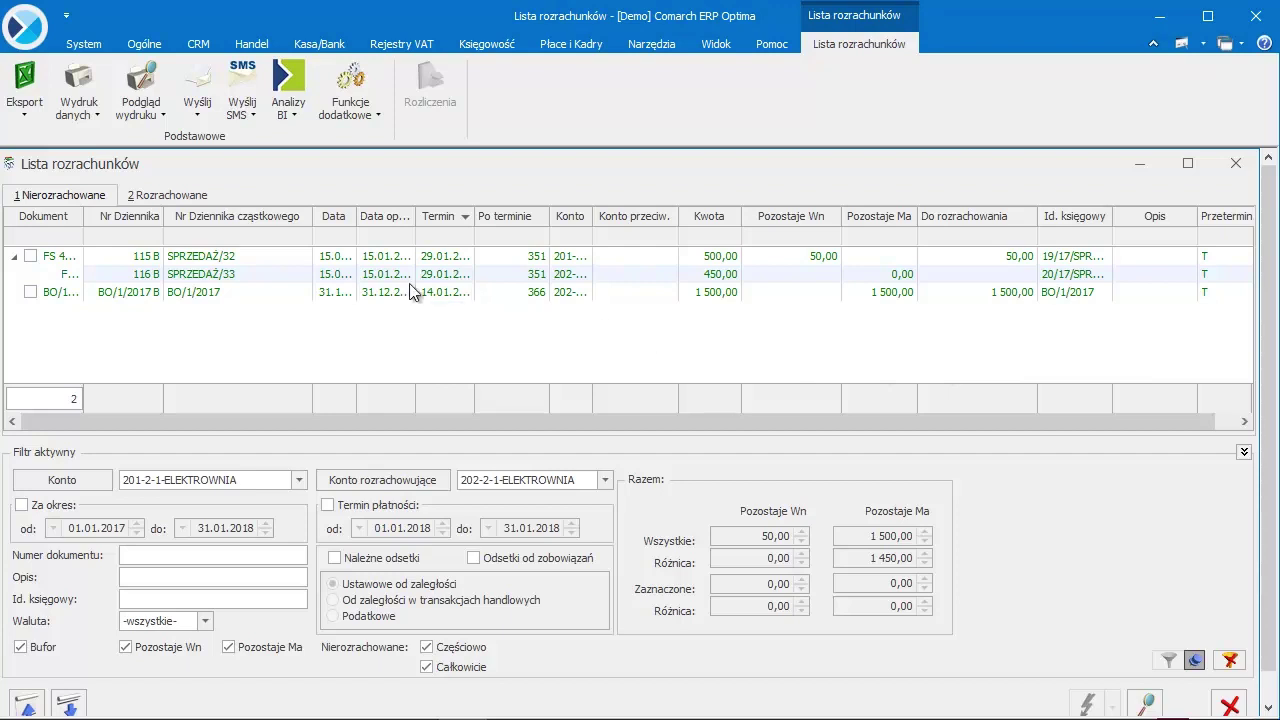
pyautogui.click(183, 187)
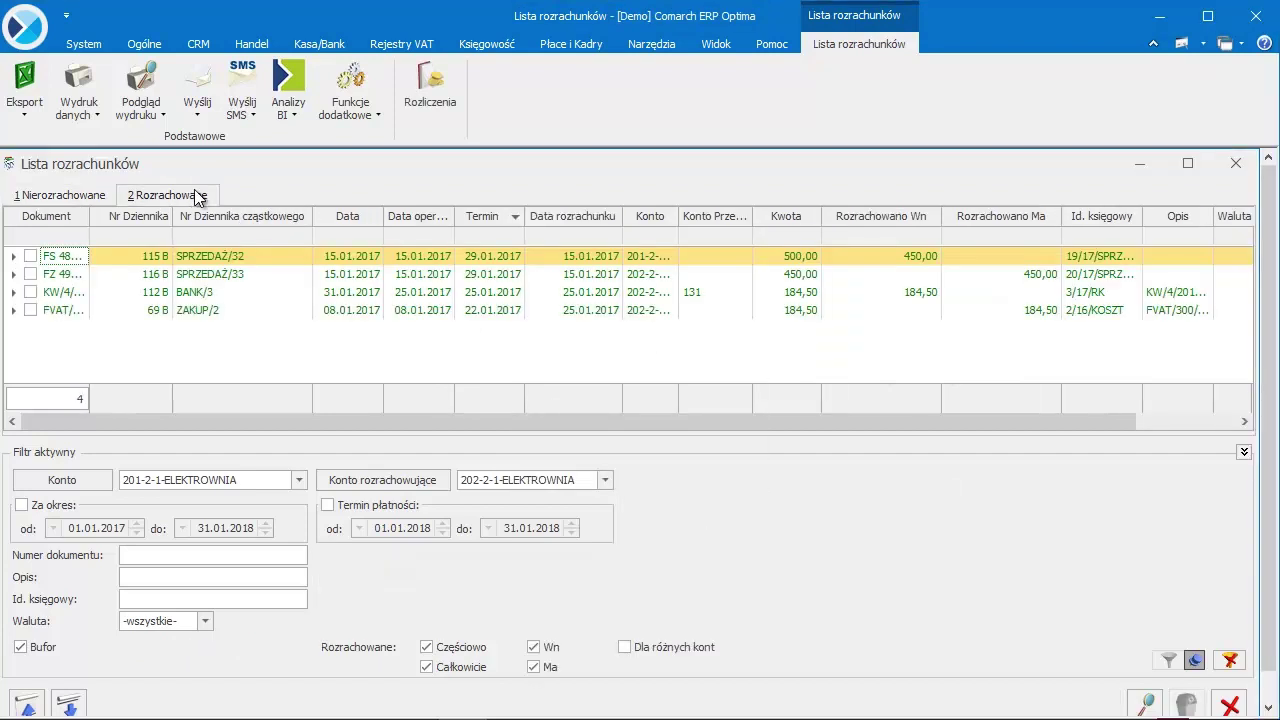
pyautogui.click(624, 648)
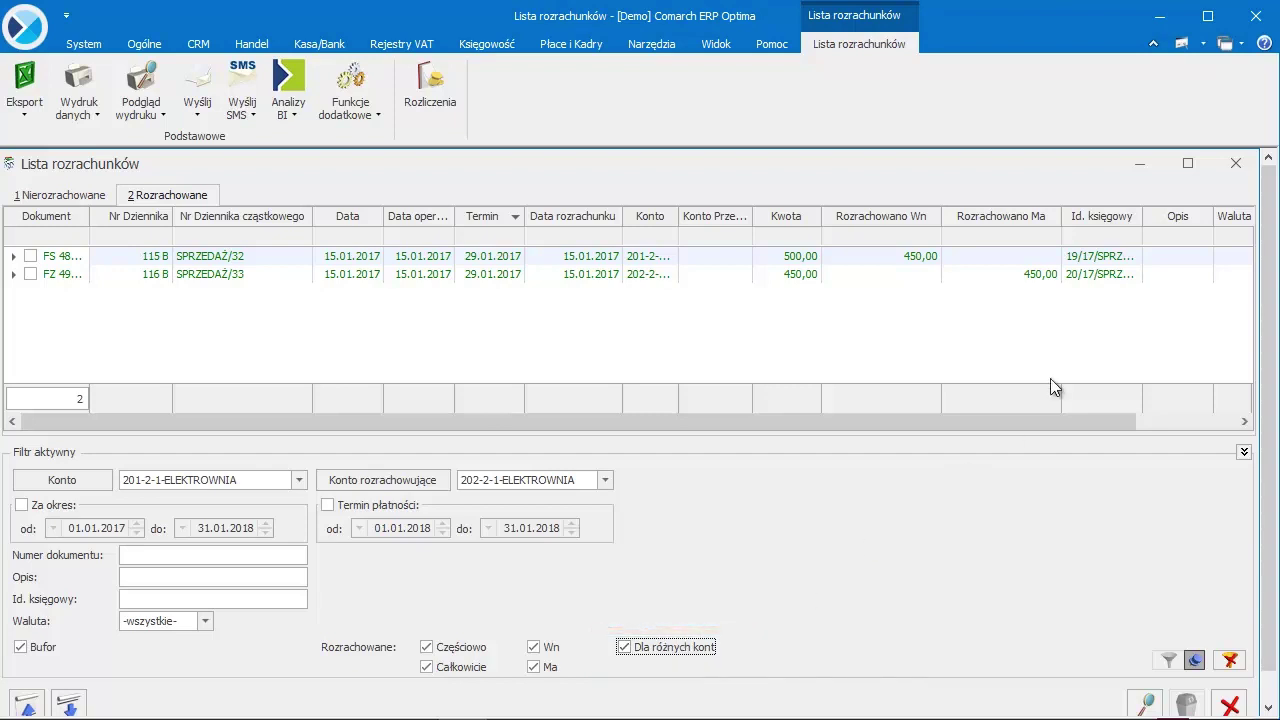
pyautogui.click(1236, 164)
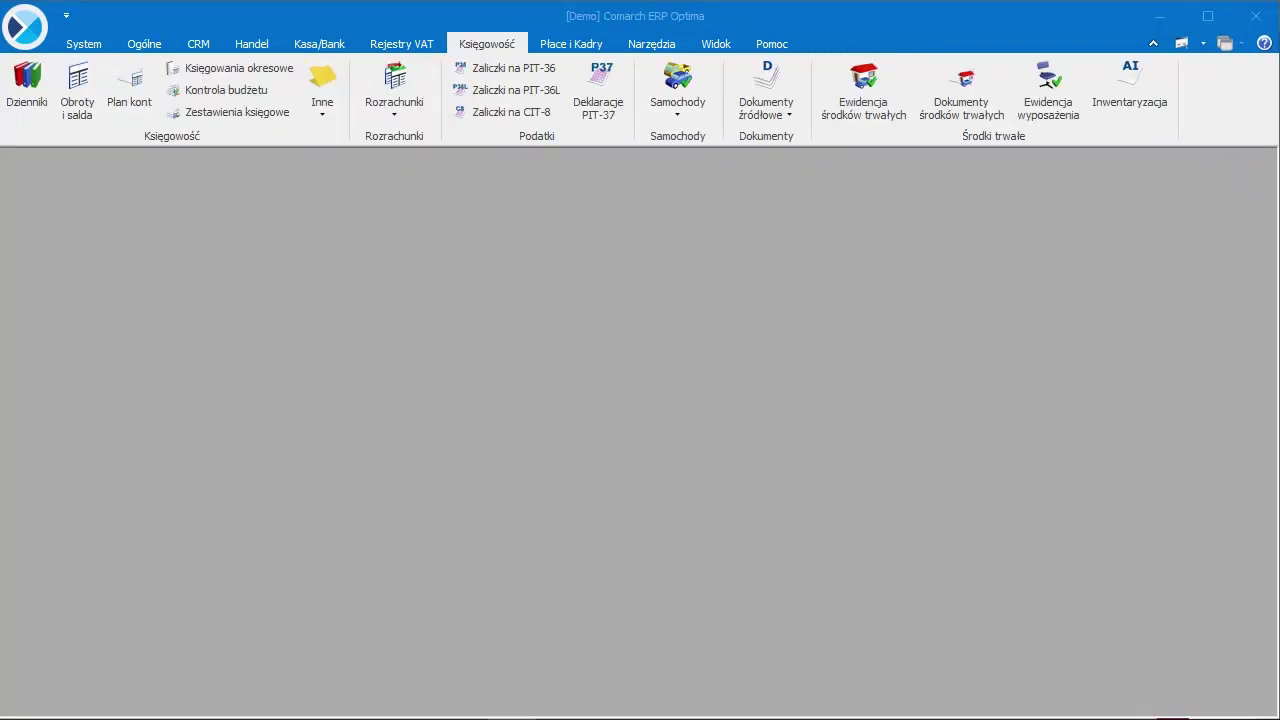
# Open the list of unsettled documents and recalculate its as-of-date (Na dzień) view for the contractor ADM.
pyautogui.click(331, 44)
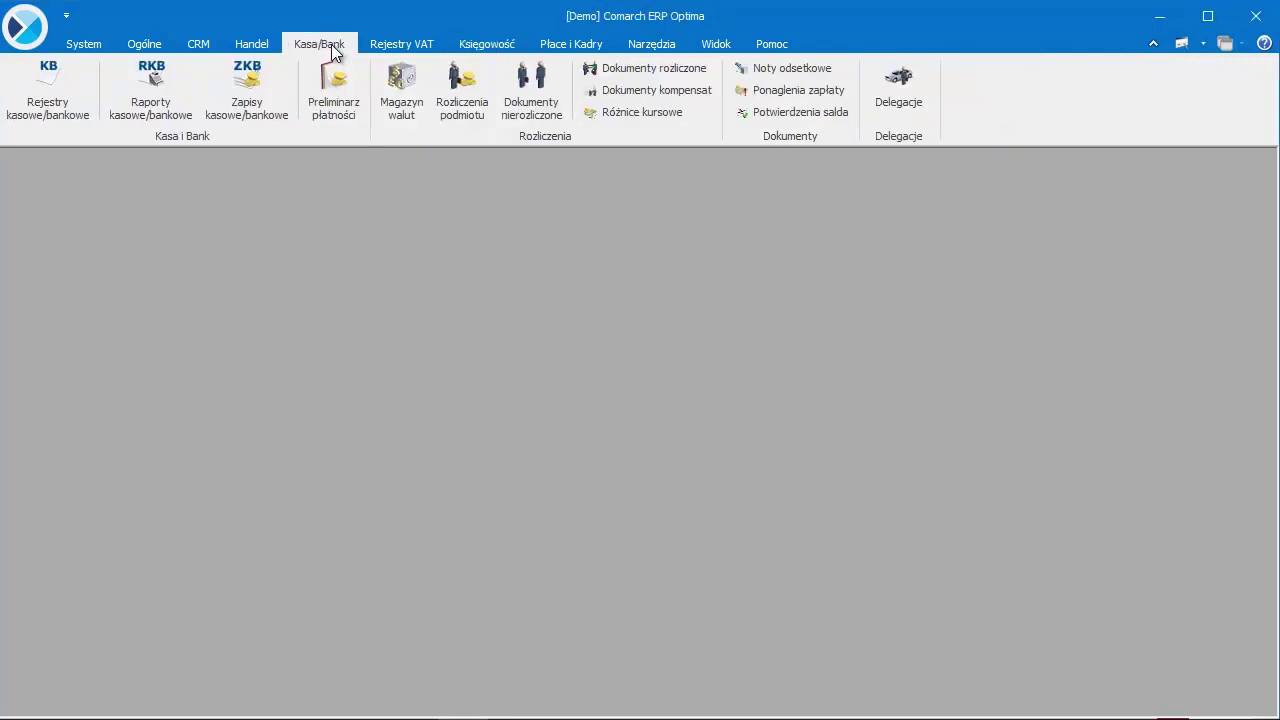
pyautogui.click(517, 84)
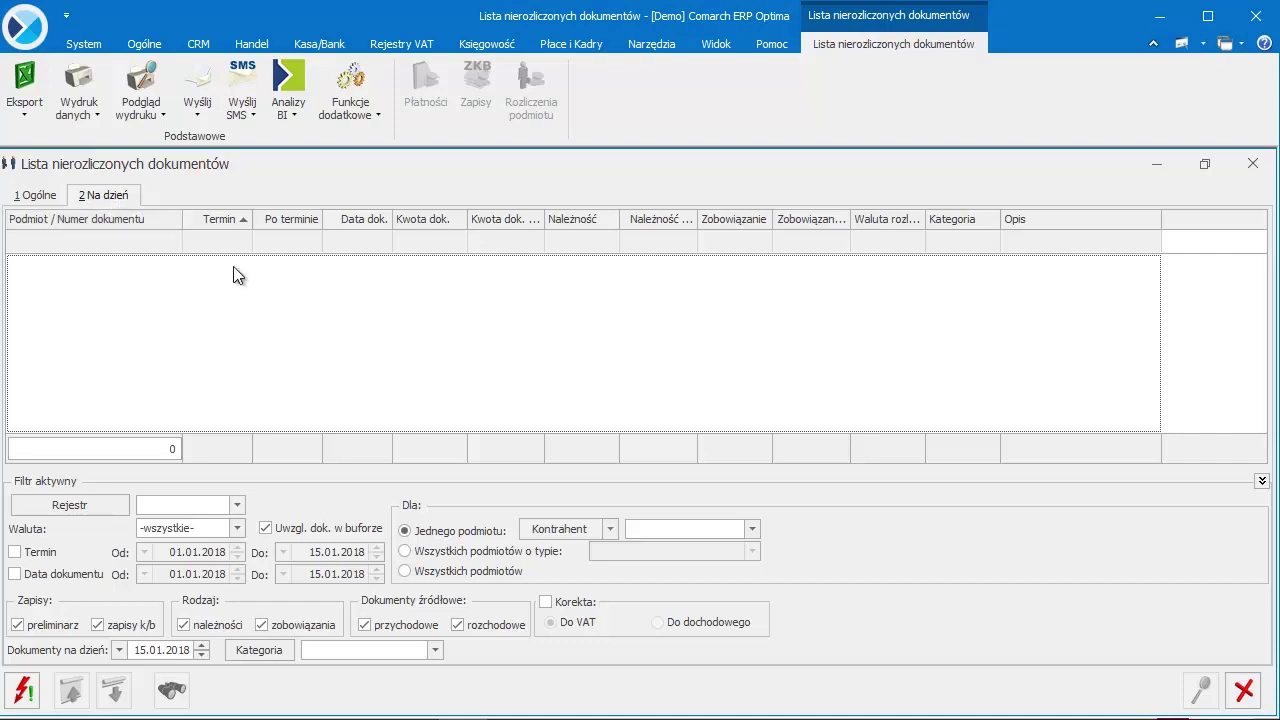
pyautogui.click(751, 529)
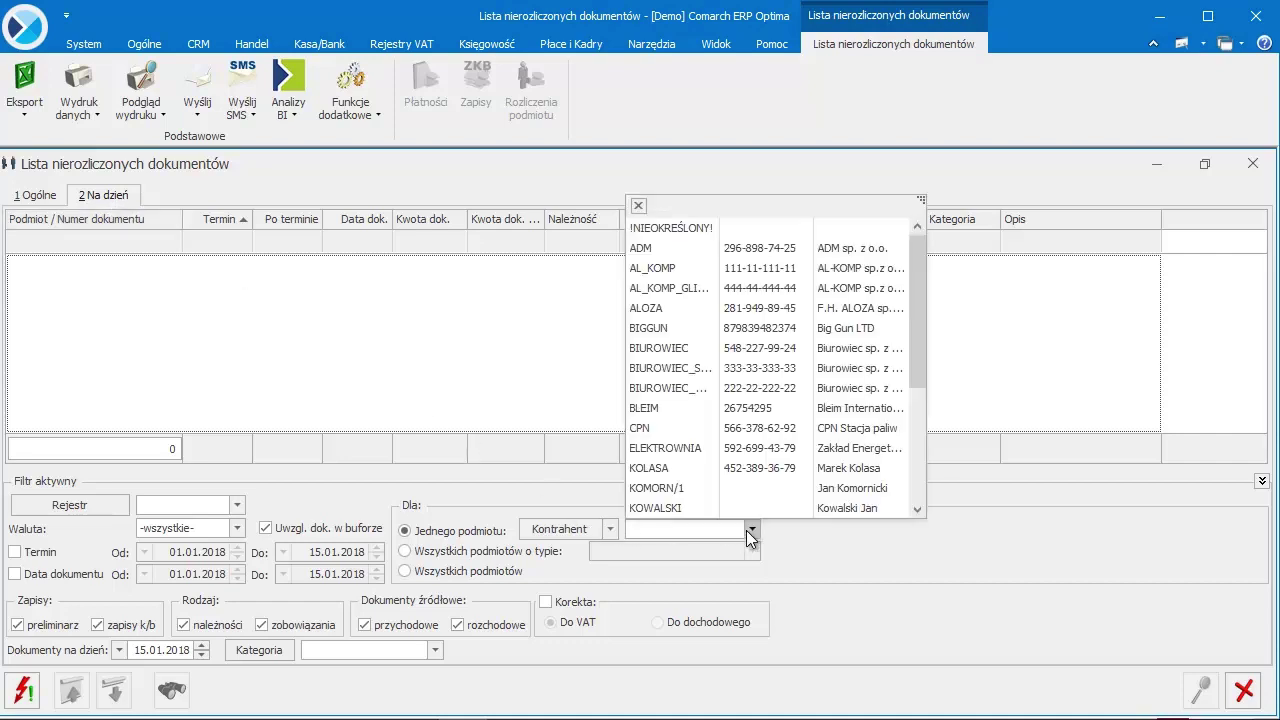
pyautogui.click(687, 257)
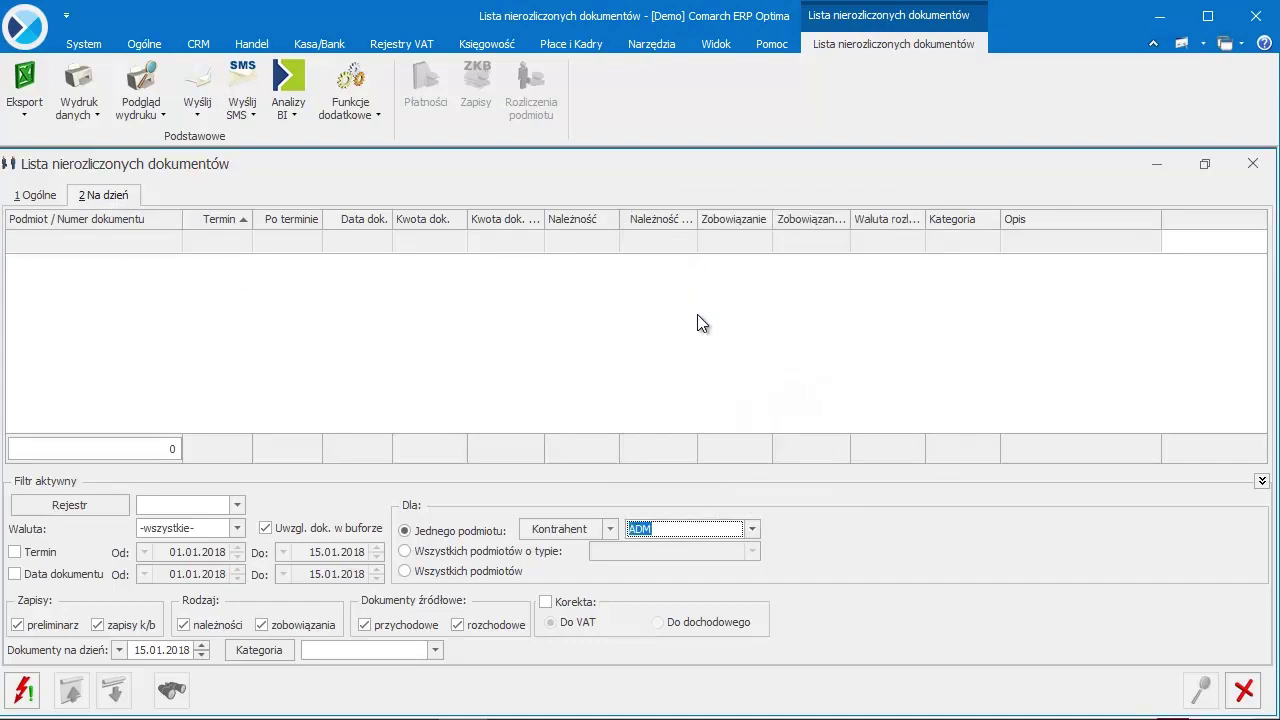
pyautogui.click(26, 698)
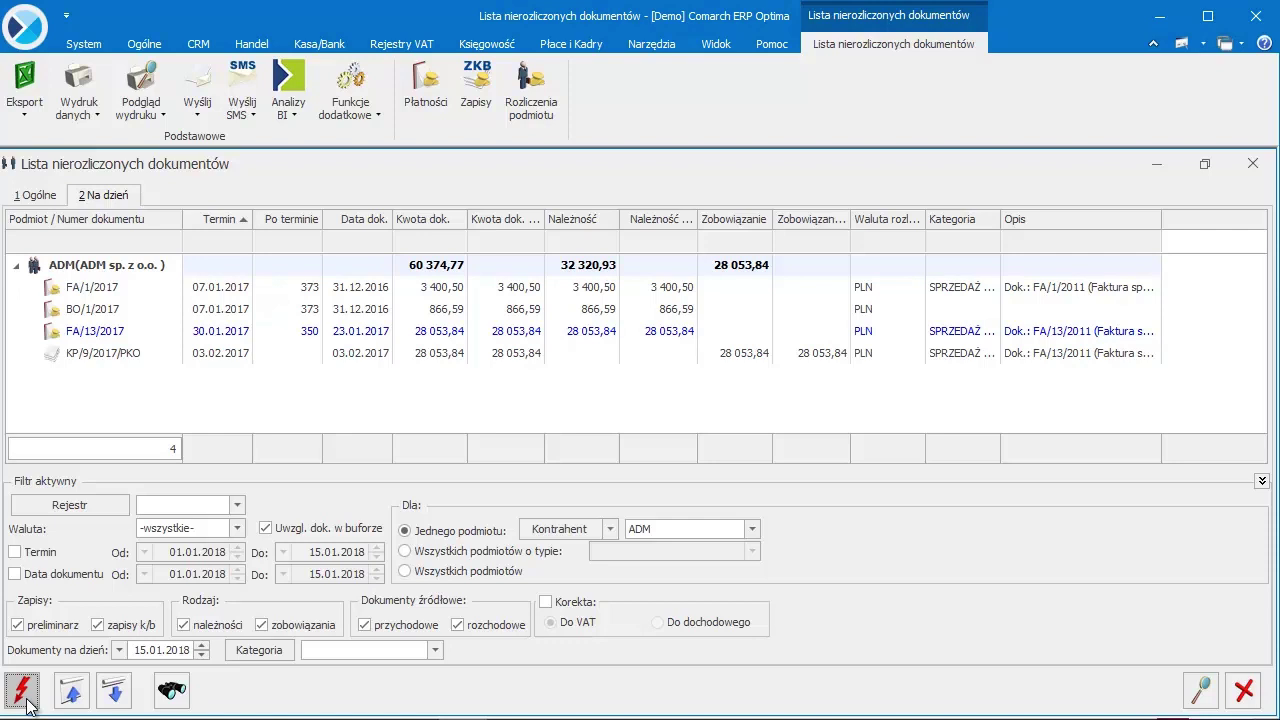
# Generate a print preview of the Zestawienie rozliczeń i rozrachunków report from the Rozliczenia/rozrachunki group.
pyautogui.click(147, 116)
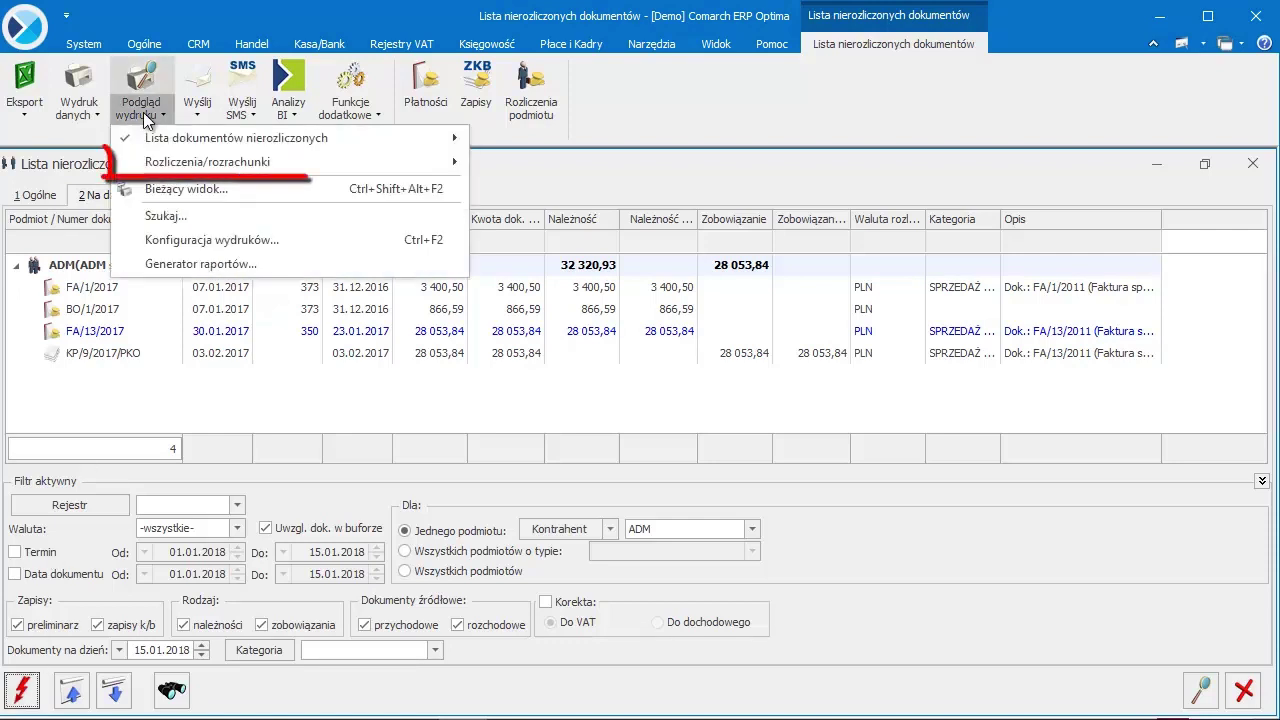
pyautogui.moveTo(180, 162)
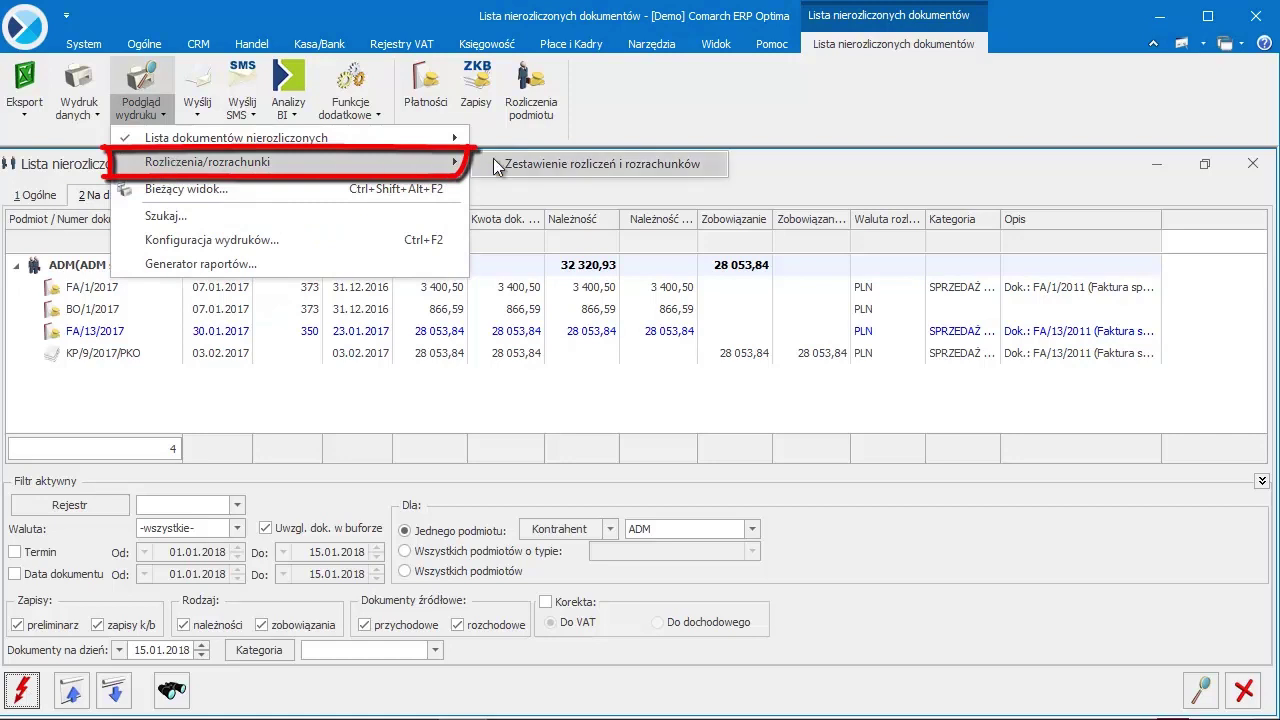
pyautogui.click(532, 162)
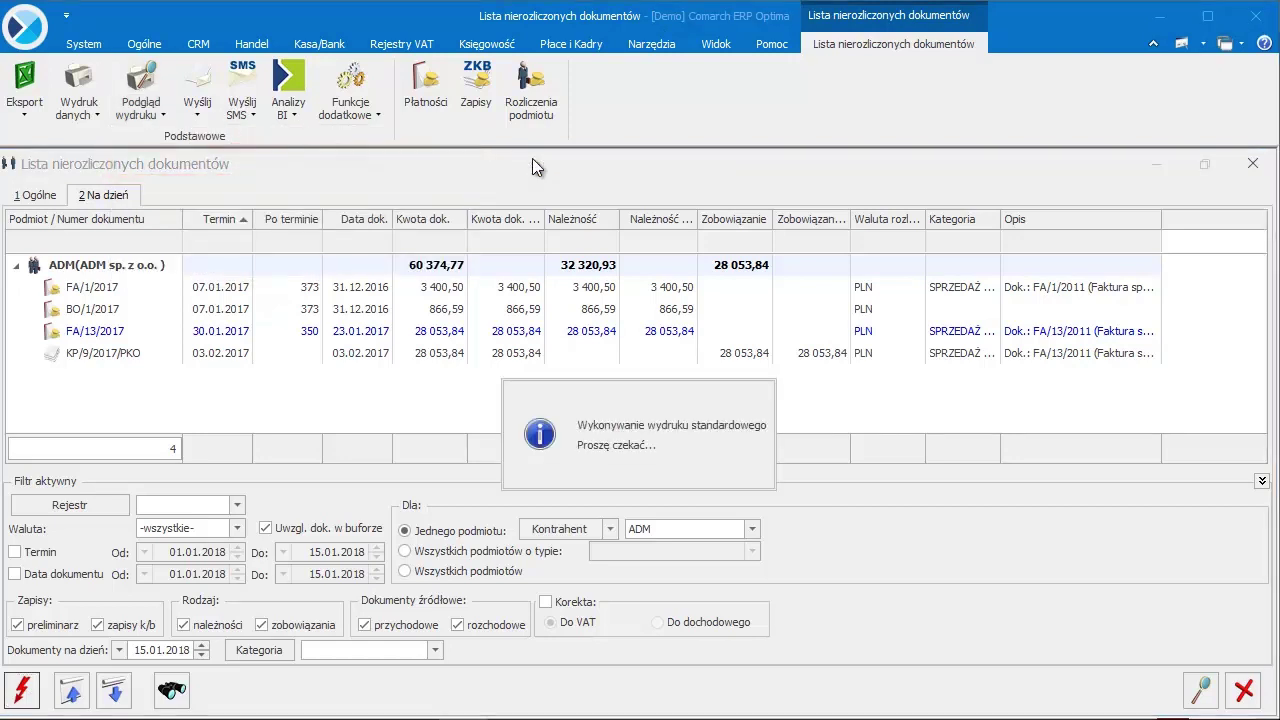